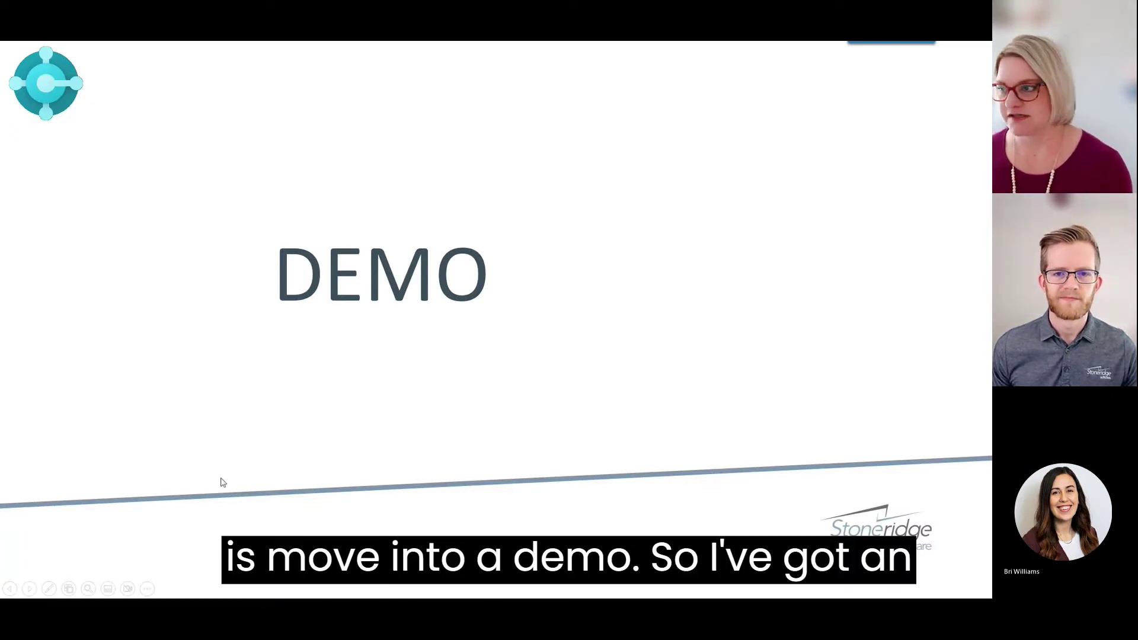
Switch to Business Central, open Assisted Setup and examine the setup entries for connecting with other systems
key(alt+Tab)
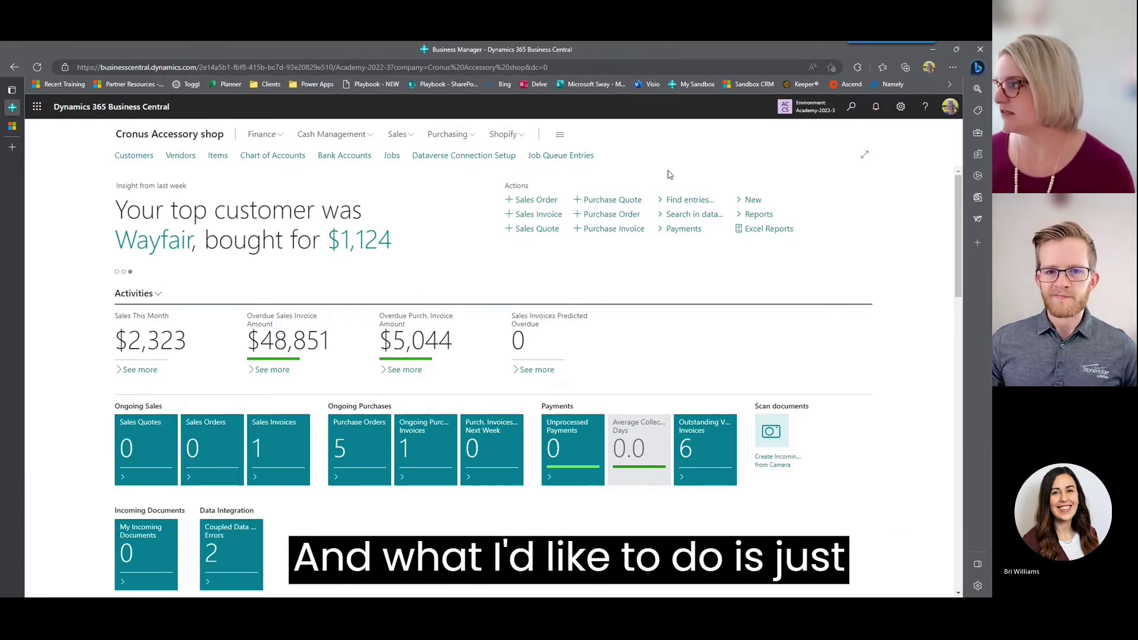
click(853, 109)
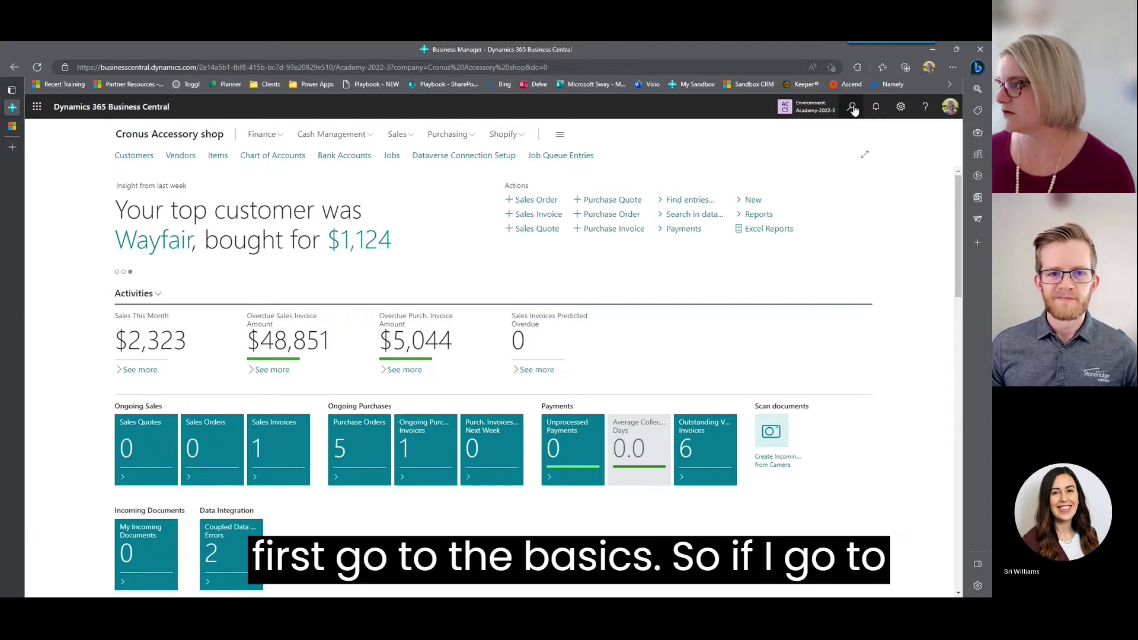
text(ass set)
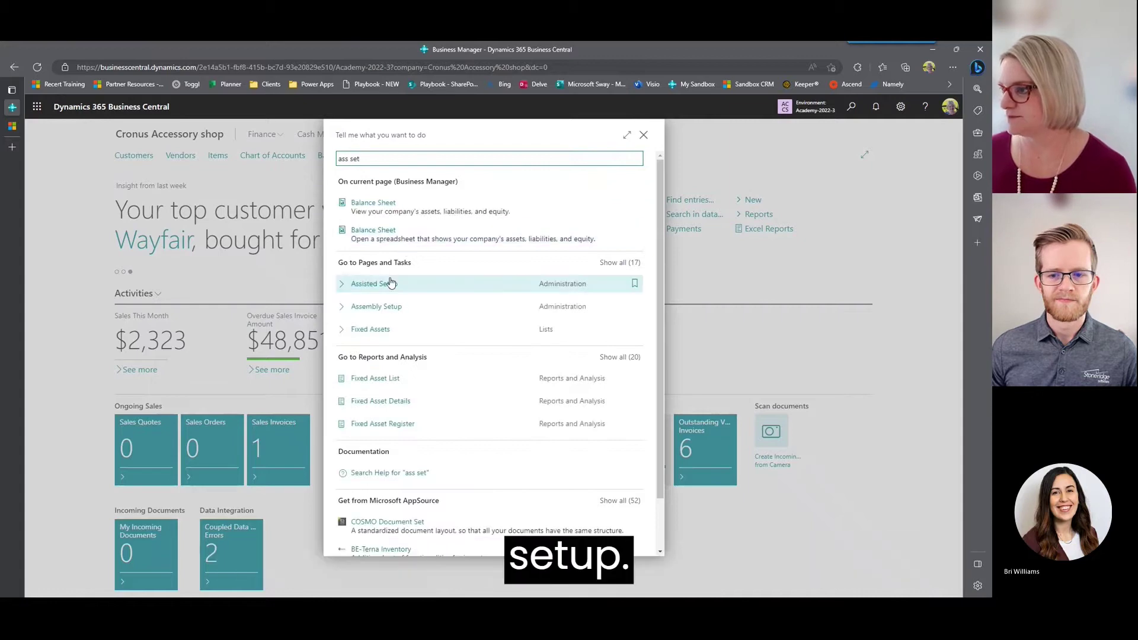
click(386, 283)
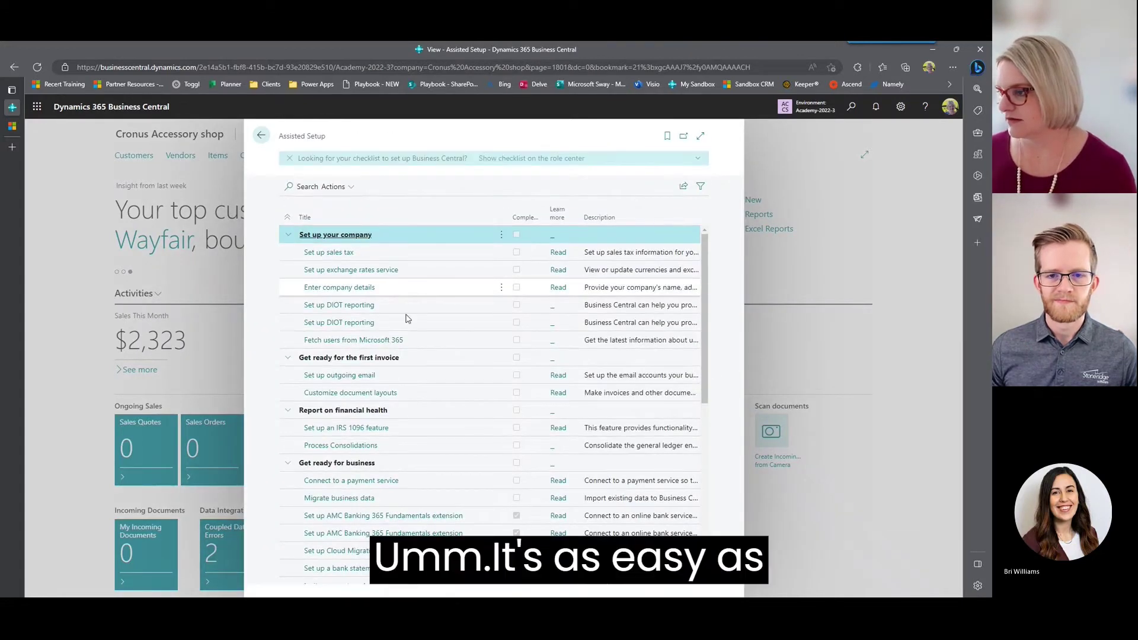
scroll(406, 319, down, 8)
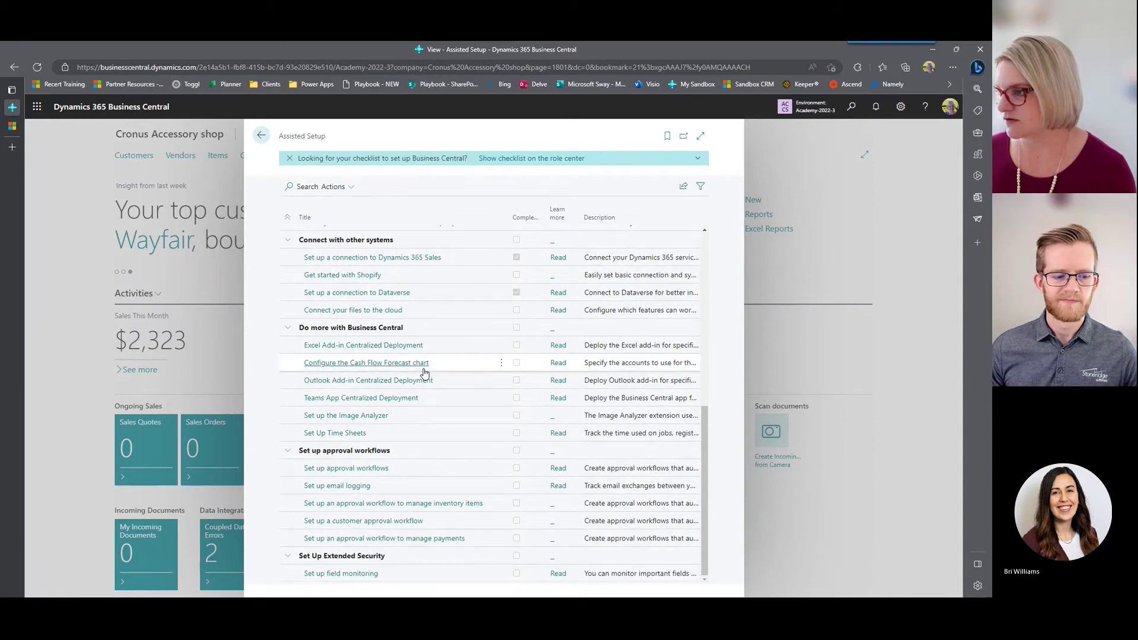
scroll(424, 372, up, 1)
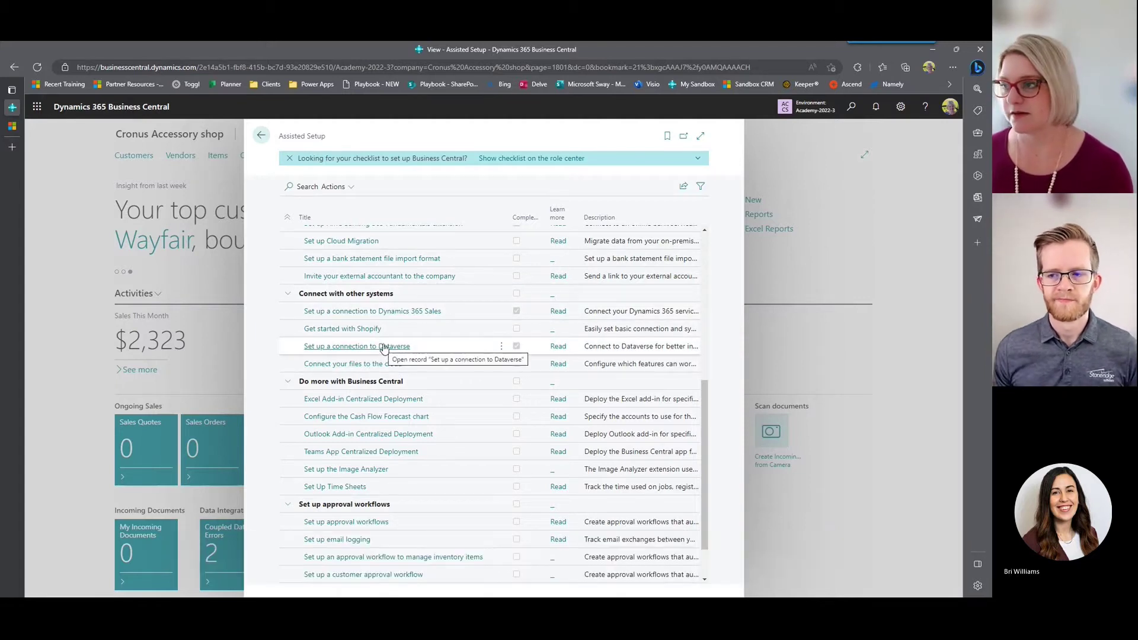
Leave Assisted Setup and open the Integration Table Mappings from the Dataverse Connection Setup
click(262, 138)
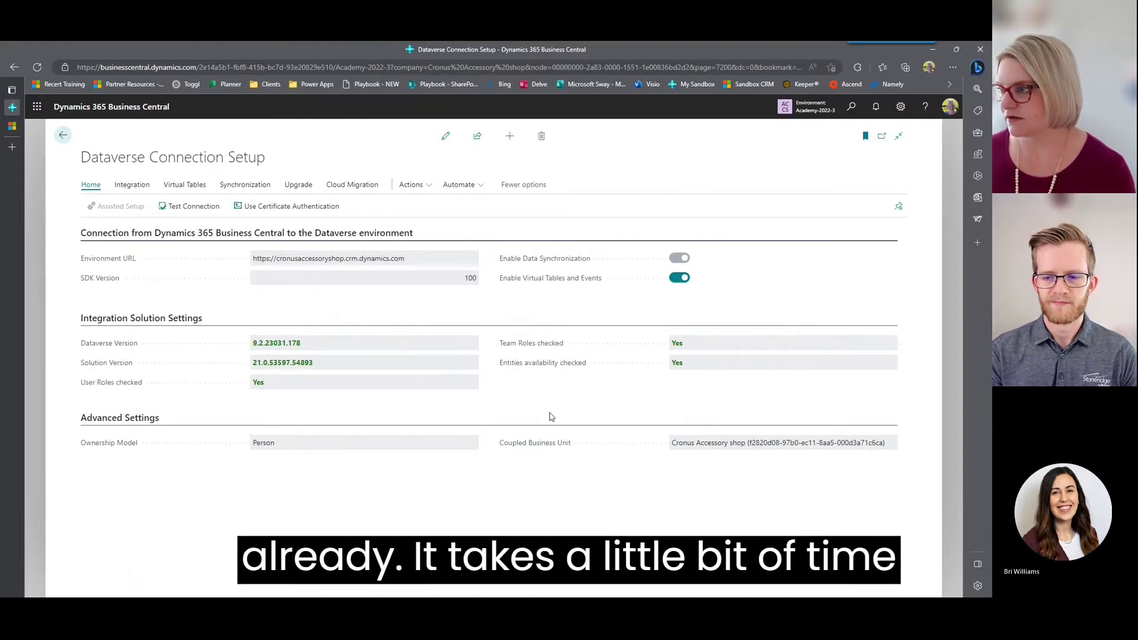
click(132, 185)
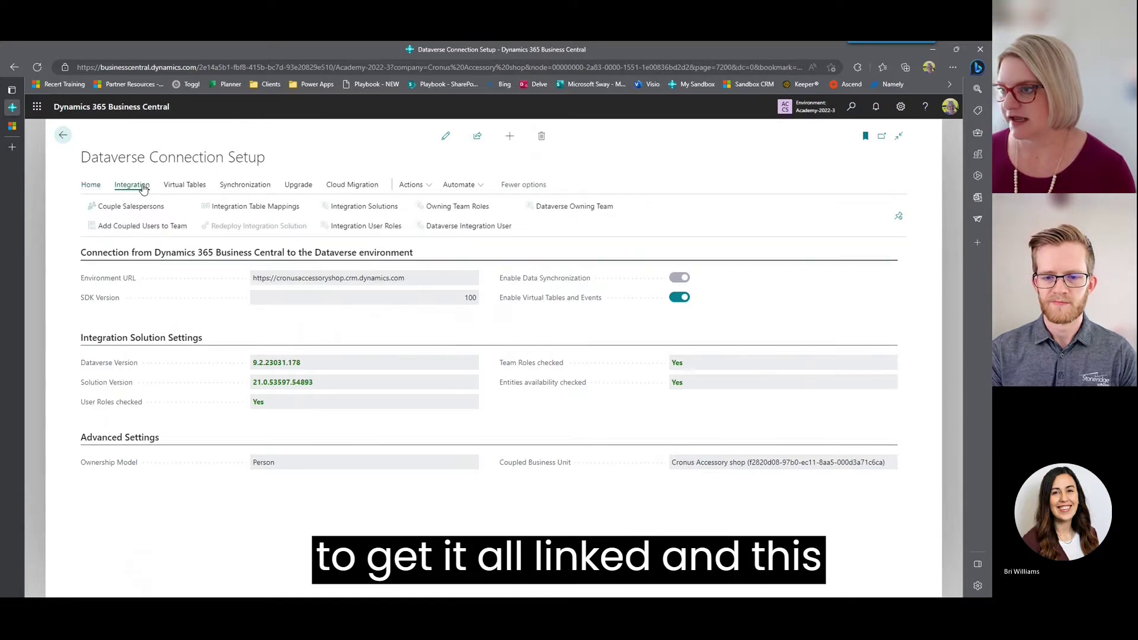
click(239, 210)
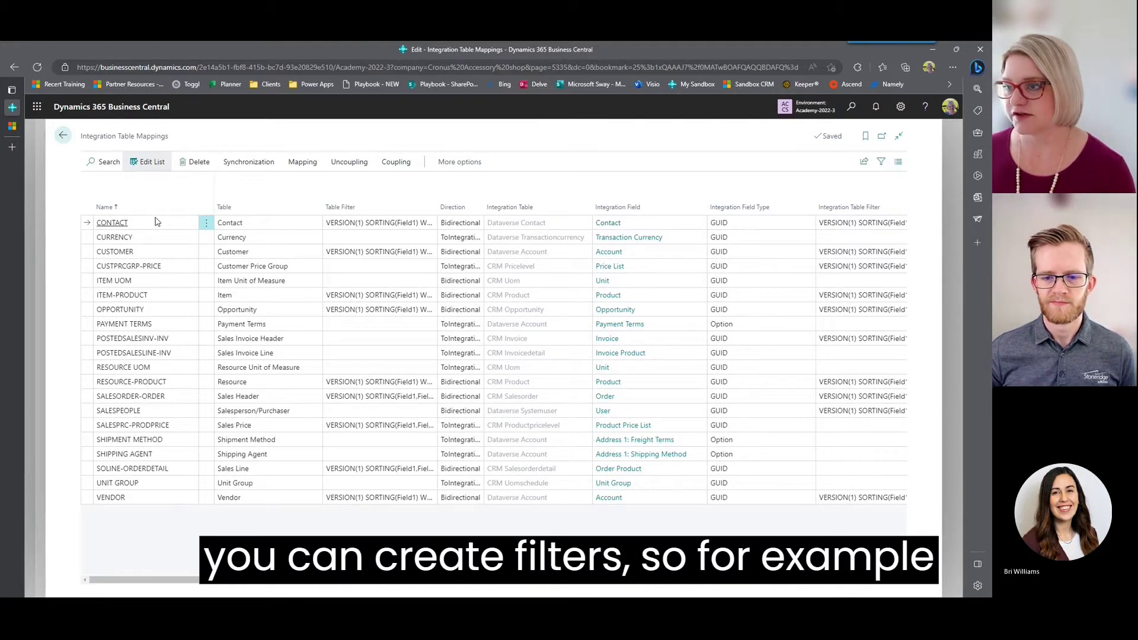
Examine the Type and Company No. criteria in the CONTACT mapping's table filter and close it without changes
click(384, 222)
click(433, 225)
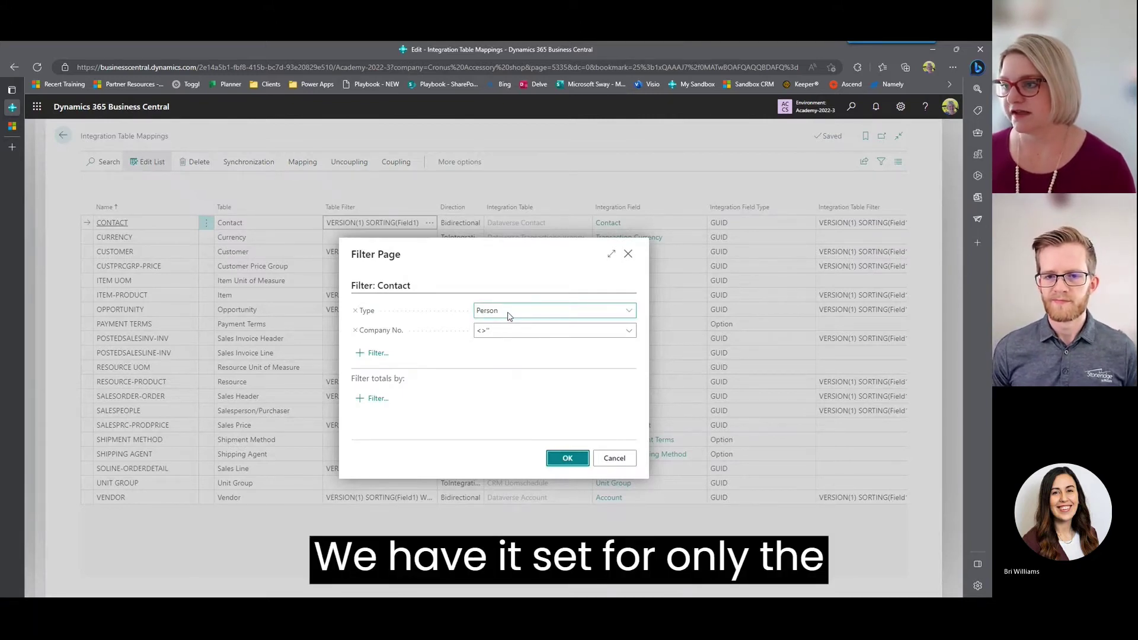
click(629, 311)
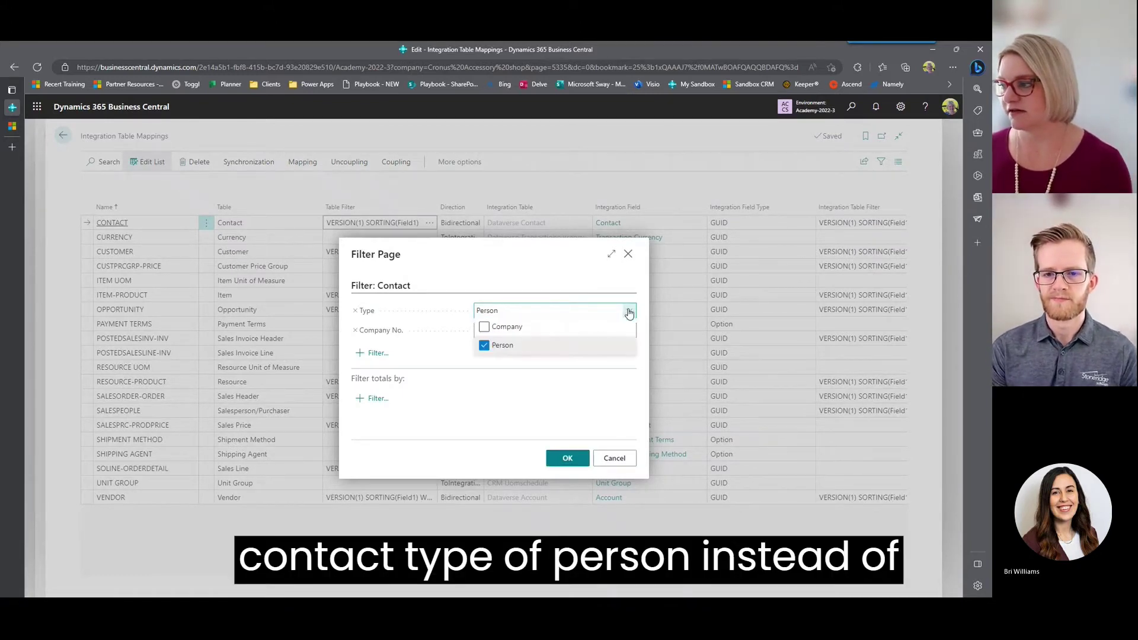
click(631, 312)
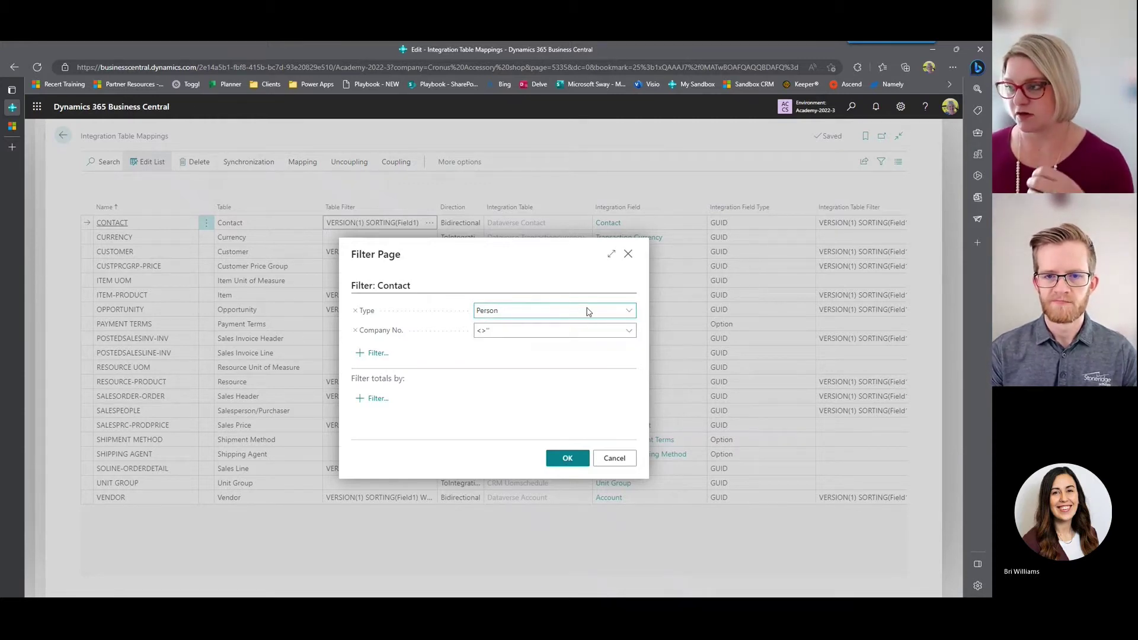
click(514, 333)
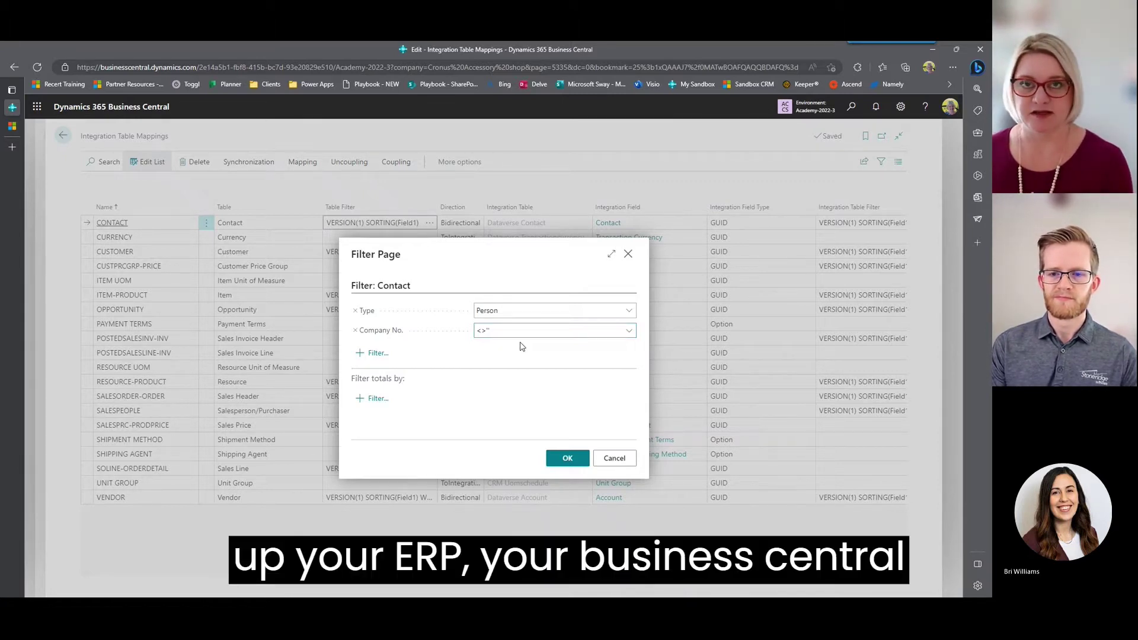
click(524, 336)
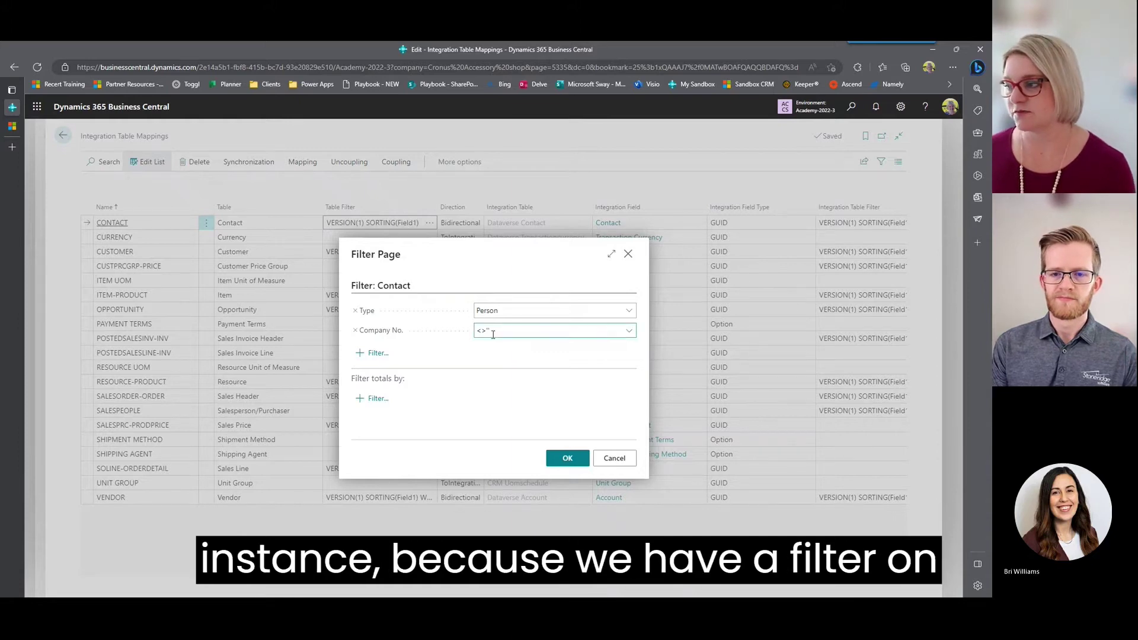
click(614, 458)
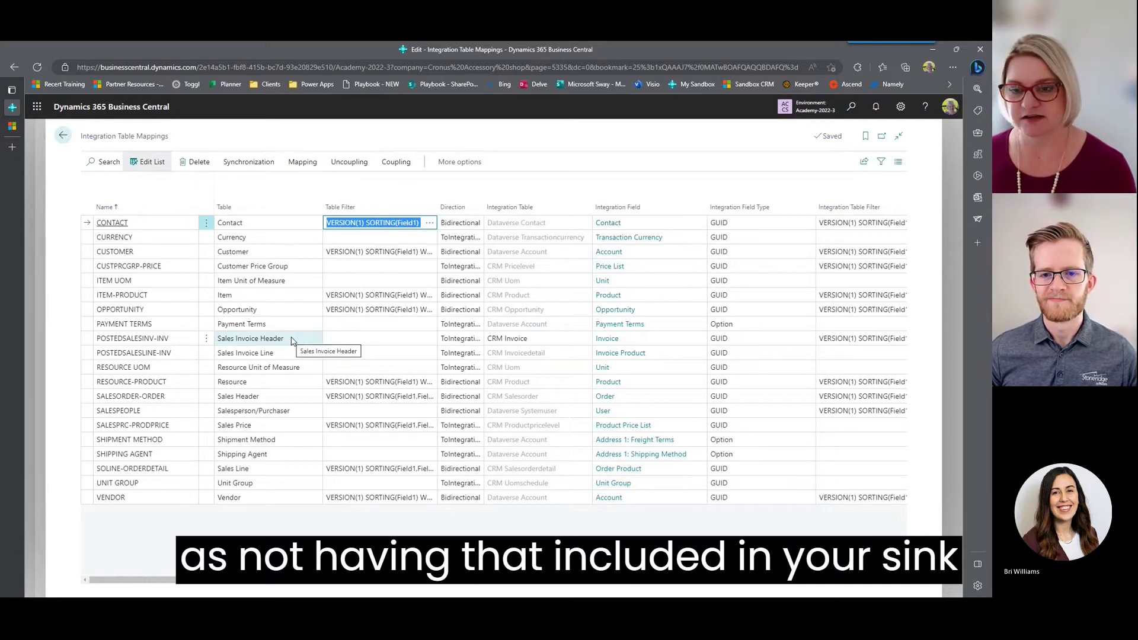
Return to the home page and open the customer card for Mickey's Placehouse
click(61, 140)
click(62, 144)
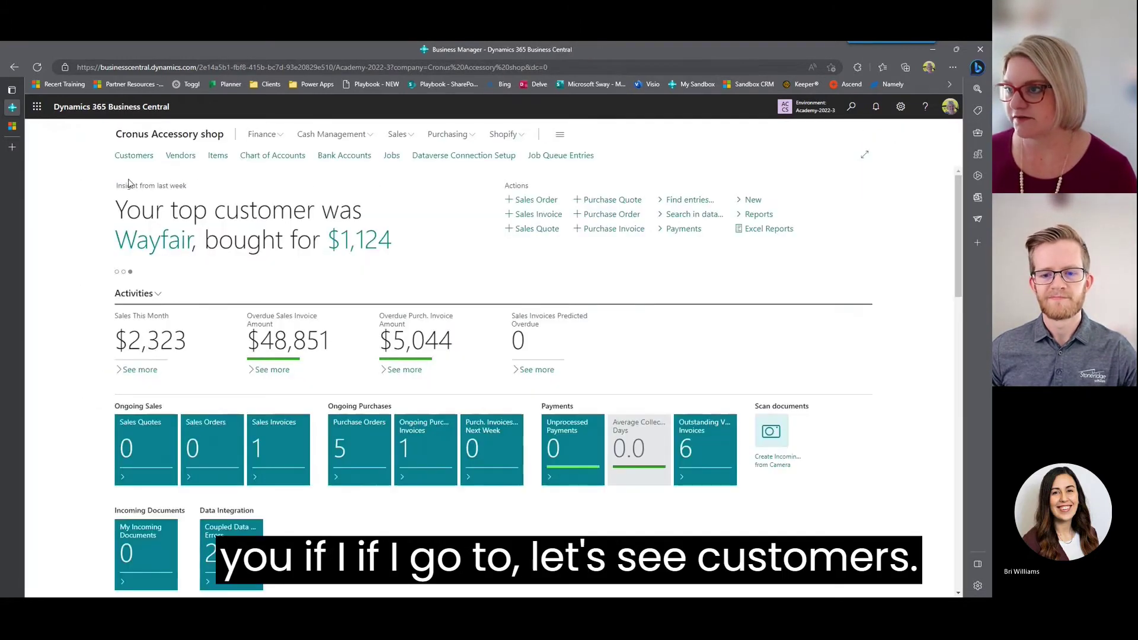
click(133, 155)
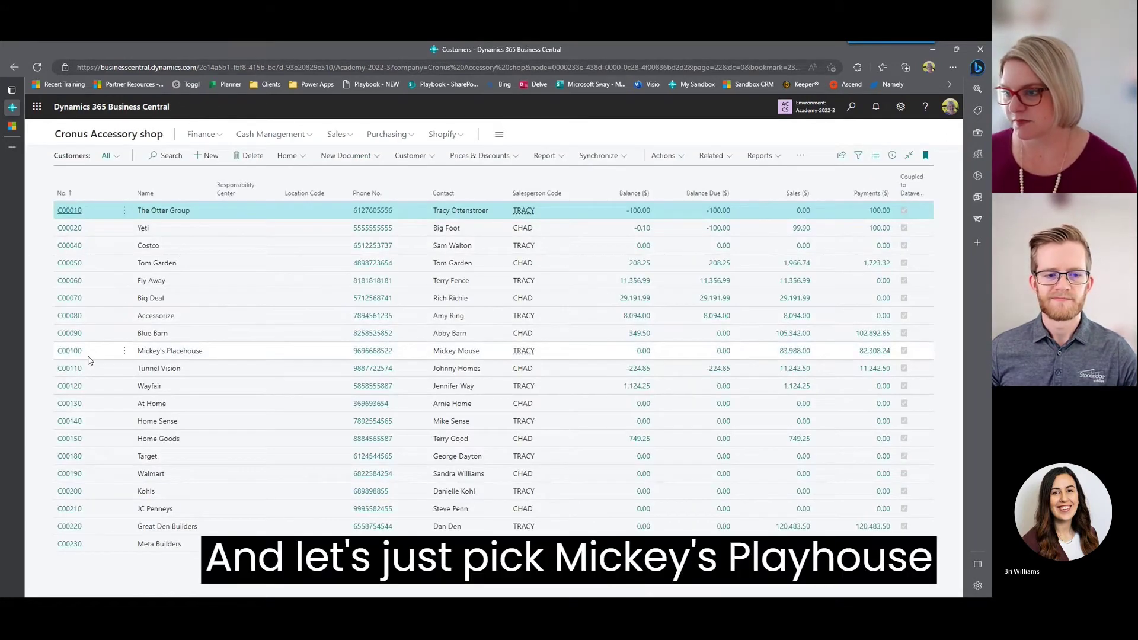
click(69, 351)
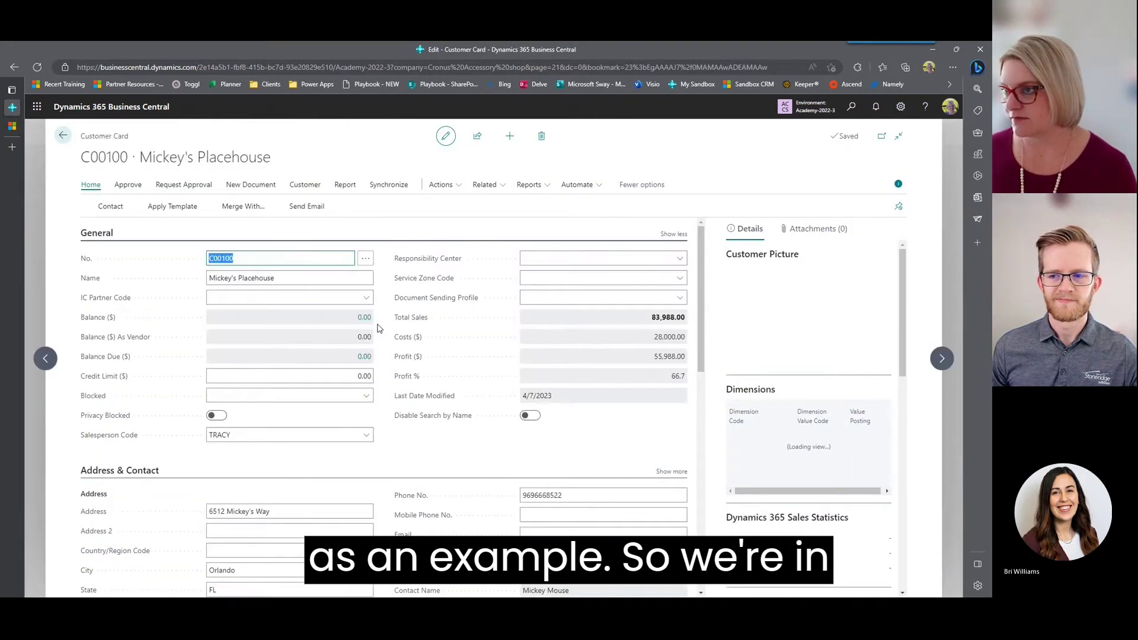
Replace the customer's phone number with a new one
click(561, 495)
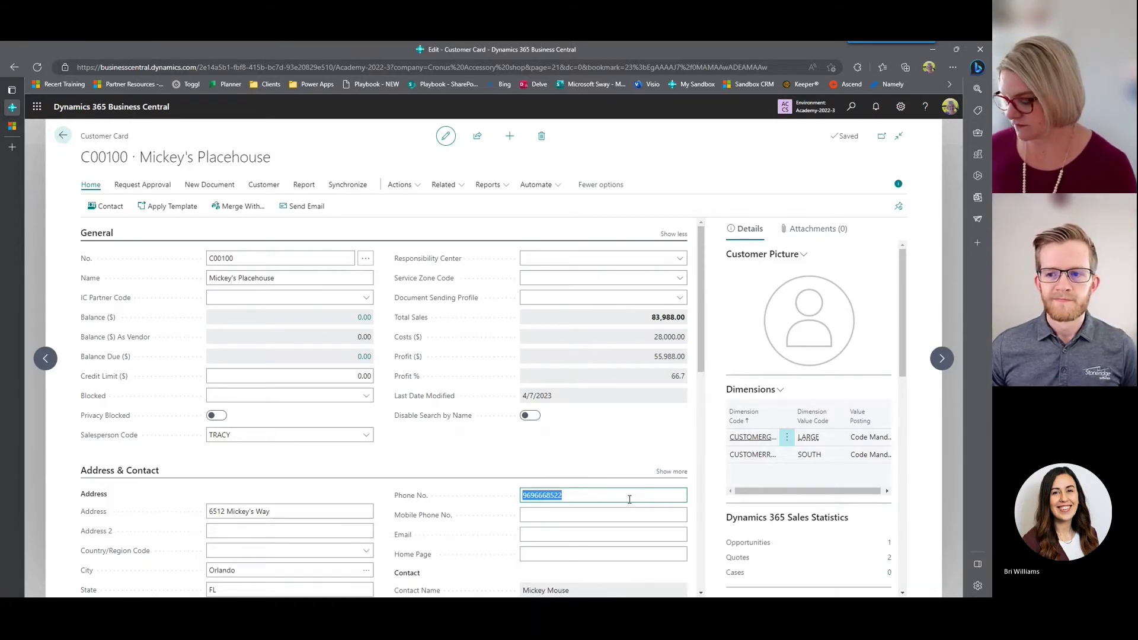
text(555)
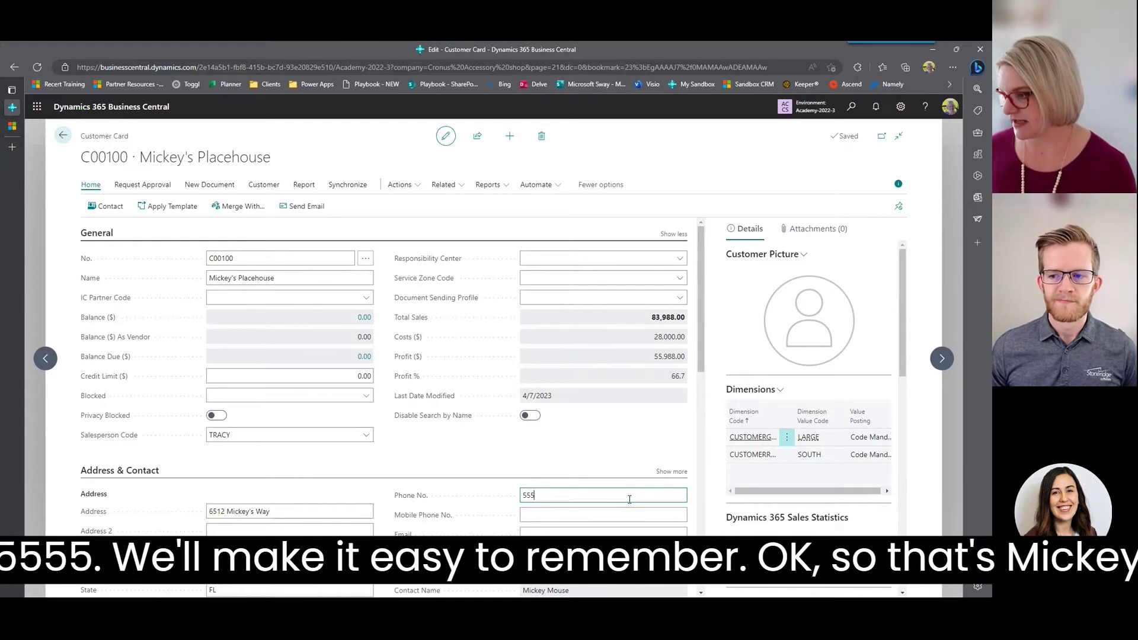
text(4215555)
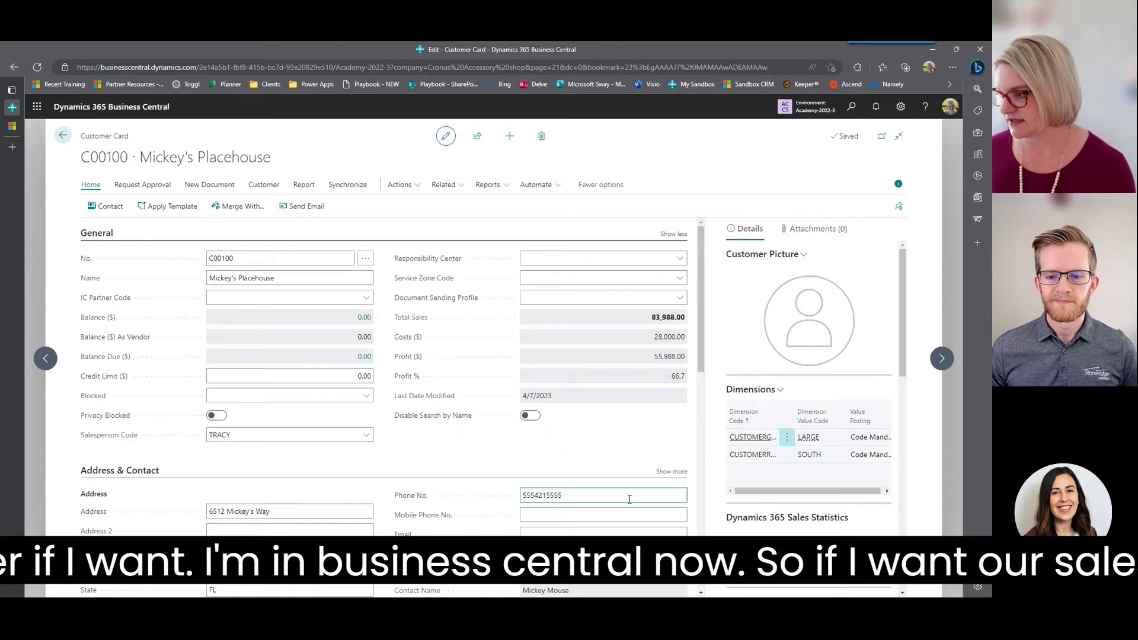
key(Tab)
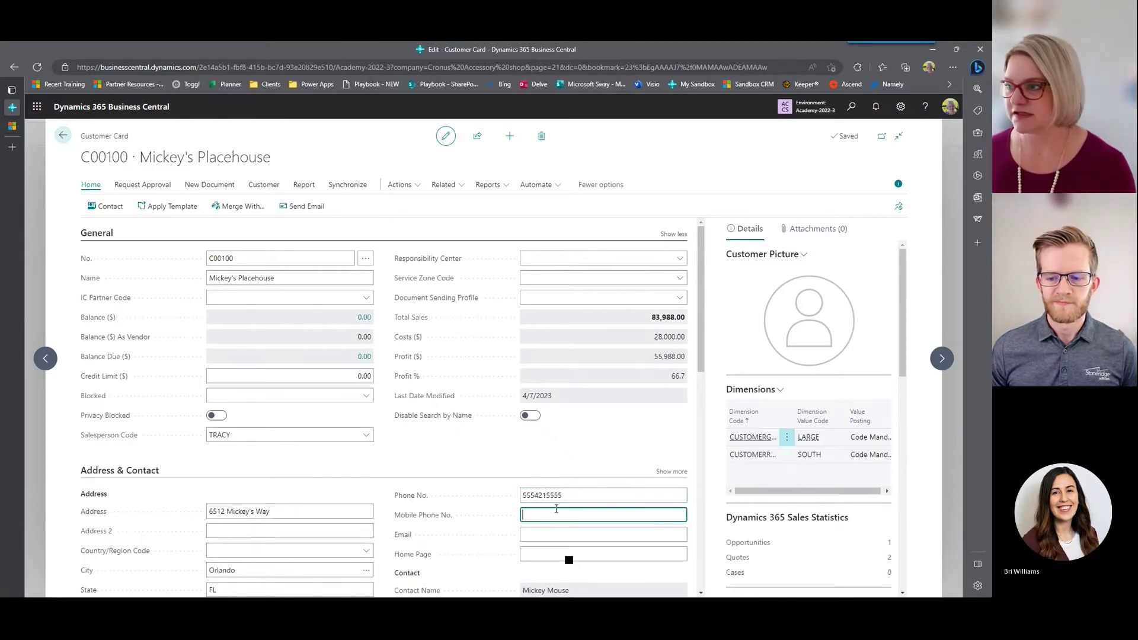
Synchronize the customer by sending the data update to Dataverse, and open its coupled account in Dynamics 365
click(356, 188)
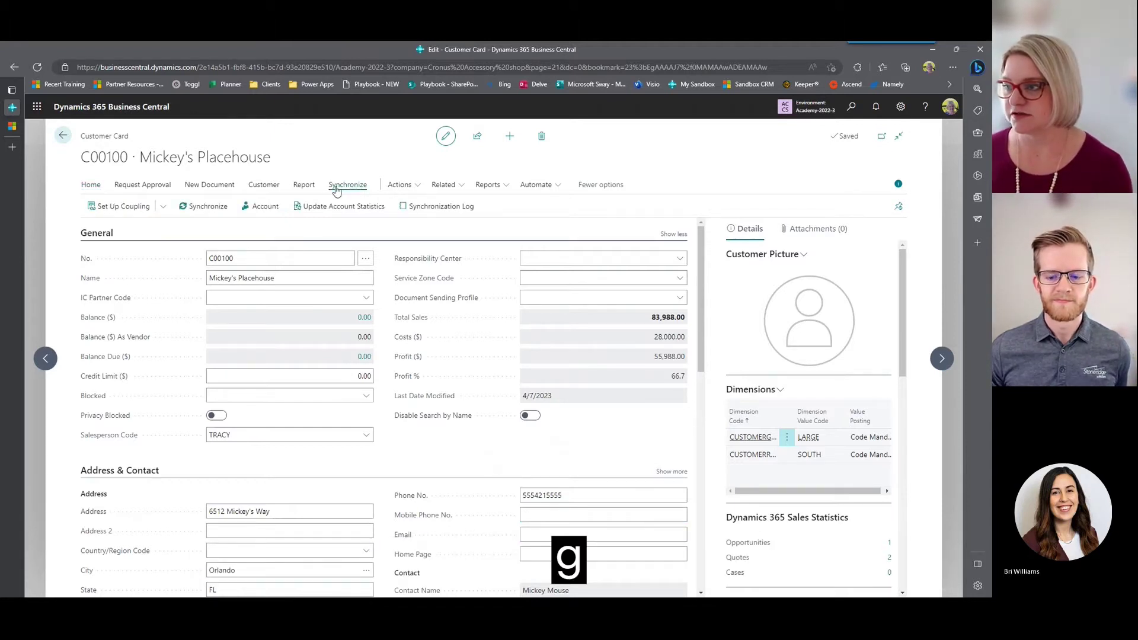
click(209, 209)
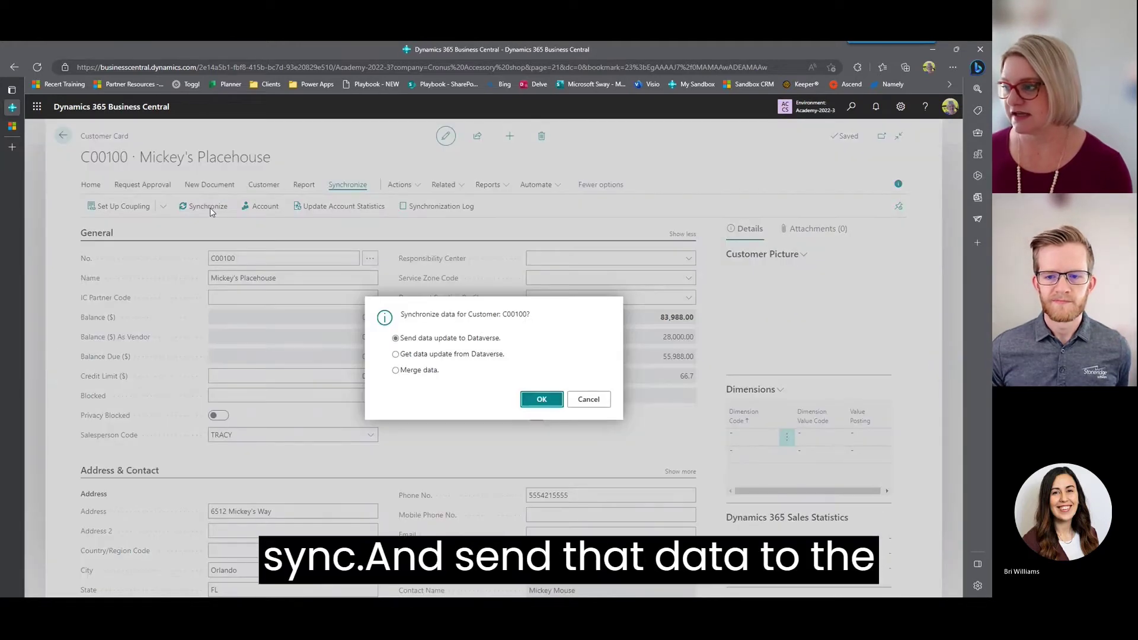
click(541, 400)
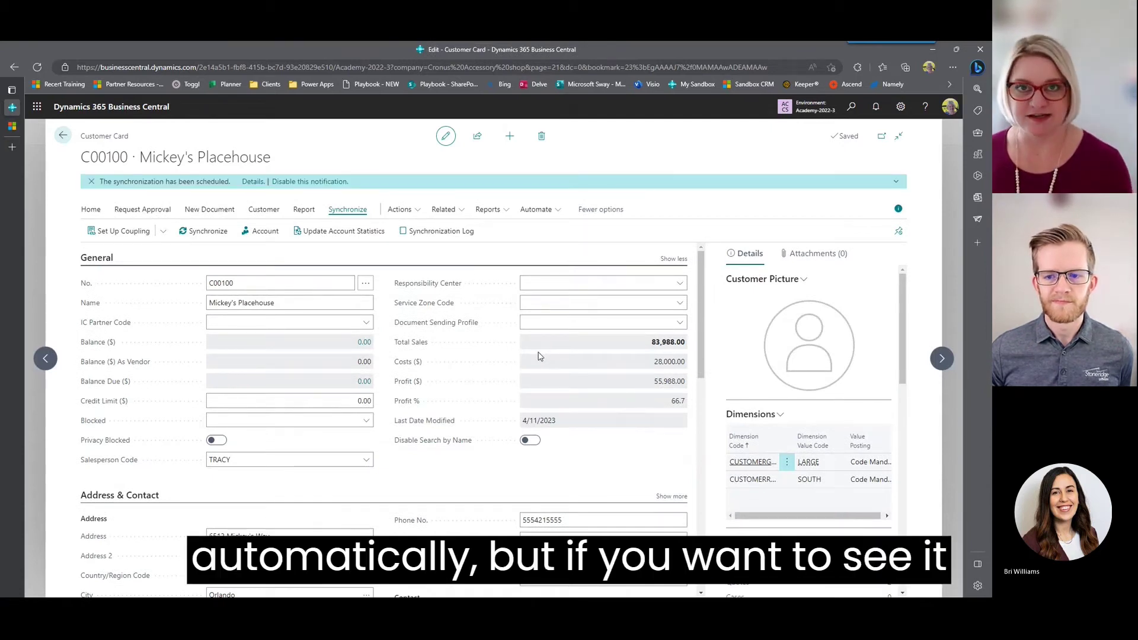
click(267, 232)
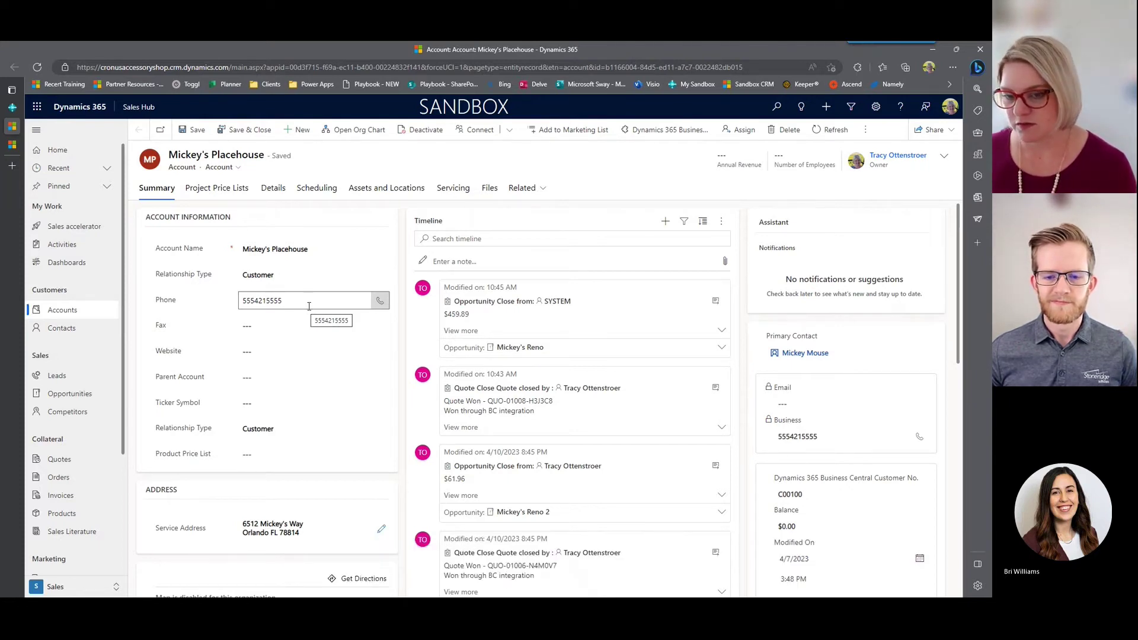
Try appending the country United States to the account's service address
click(312, 534)
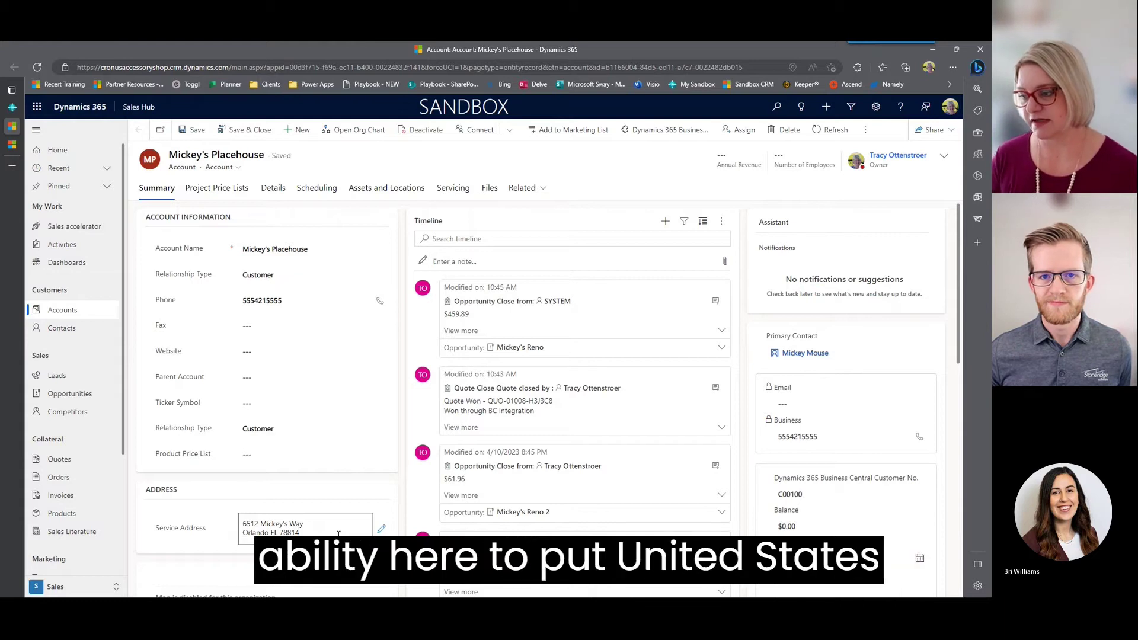
text(Unite)
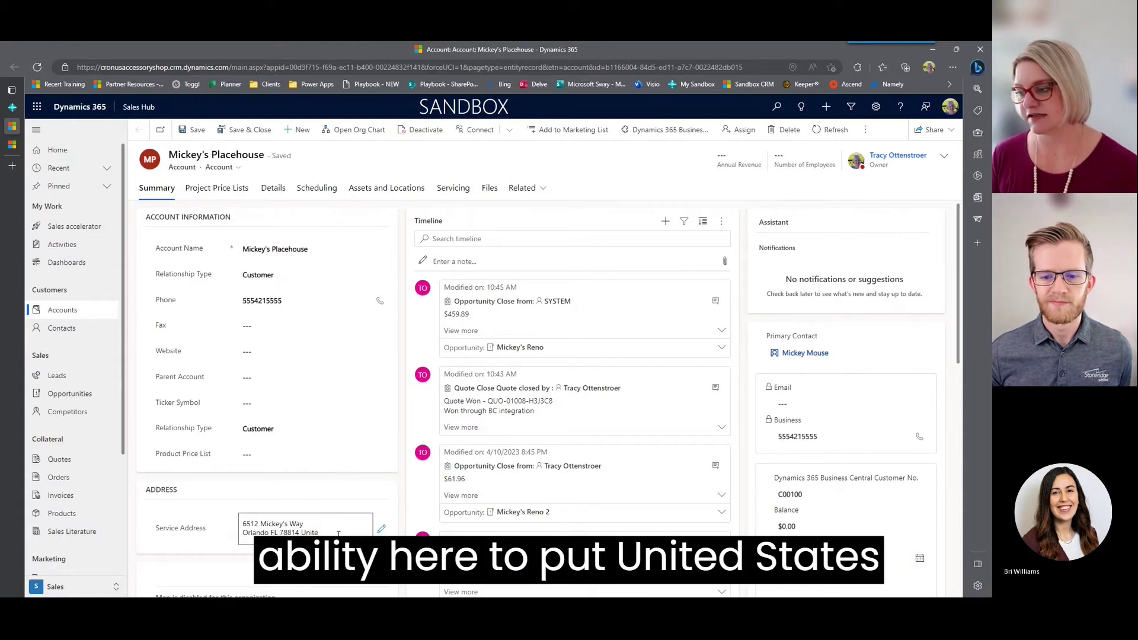
text(d States)
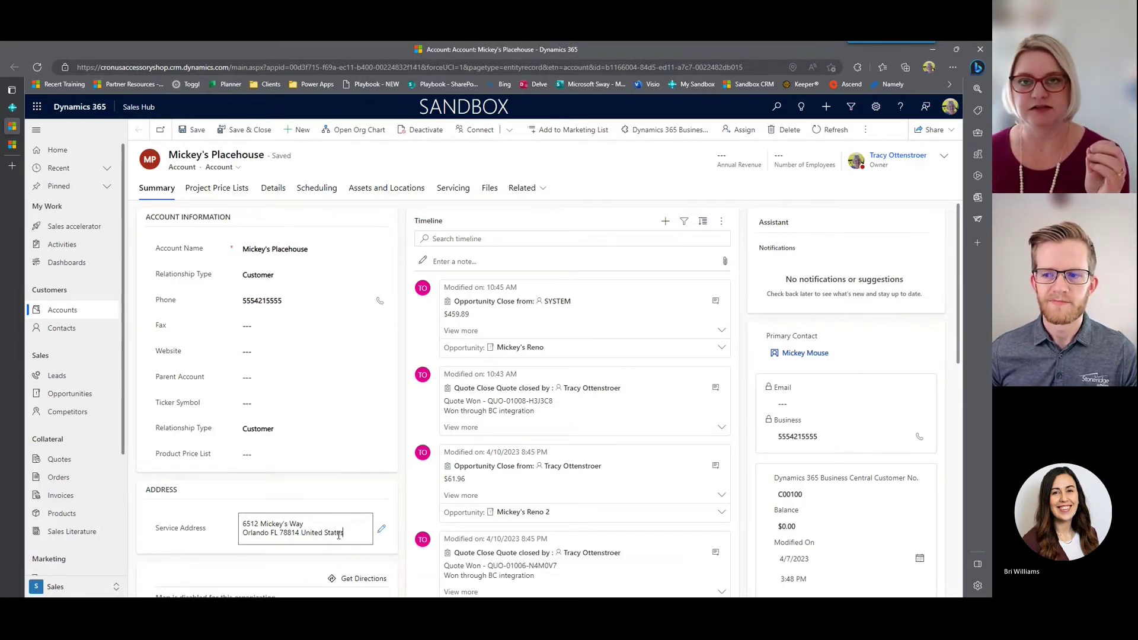
Try using the code US instead of the full country name in the service address
key(BackSpace)
key(BackSpace)
key(BackSpace)
key(BackSpace)
key(BackSpace)
key(BackSpace)
key(BackSpace)
key(BackSpace)
key(BackSpace)
key(BackSpace)
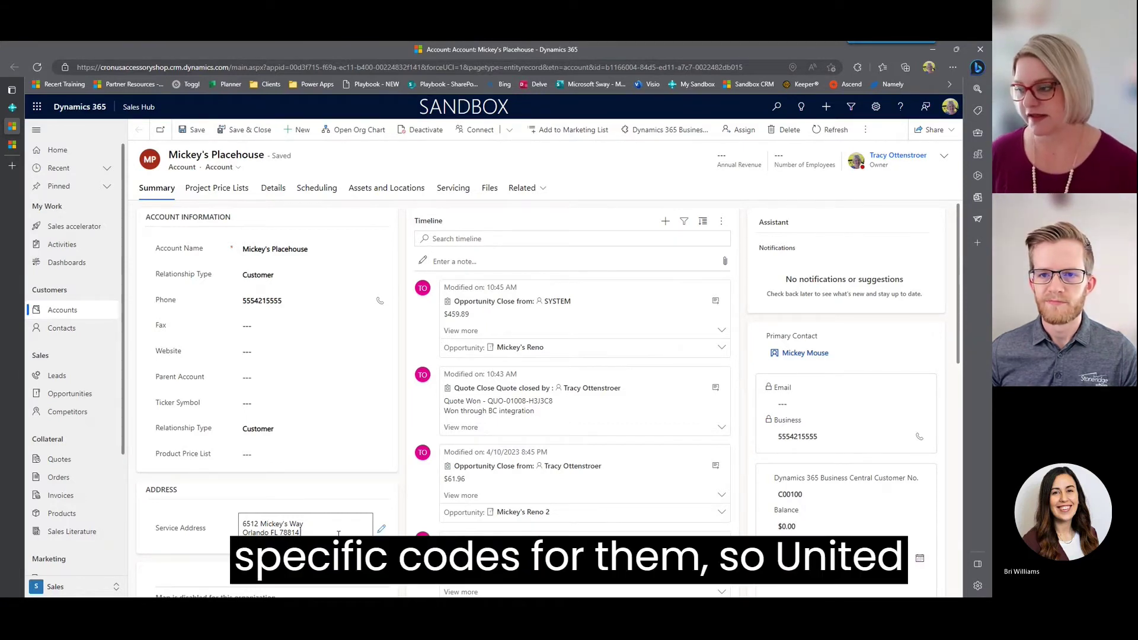
key(BackSpace)
text(S)
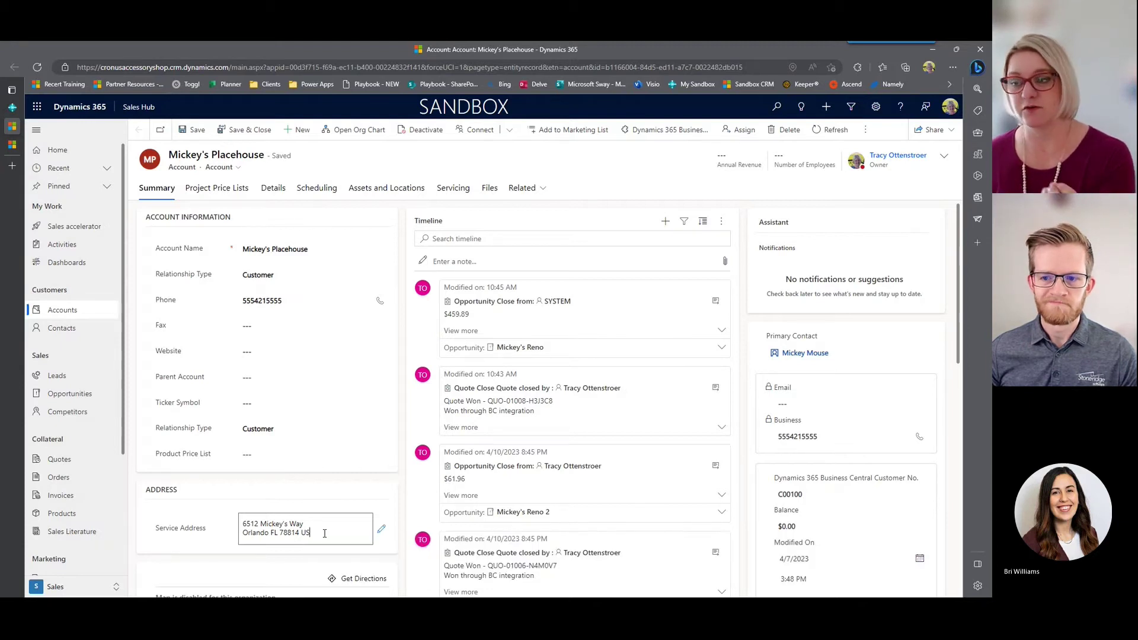
click(324, 502)
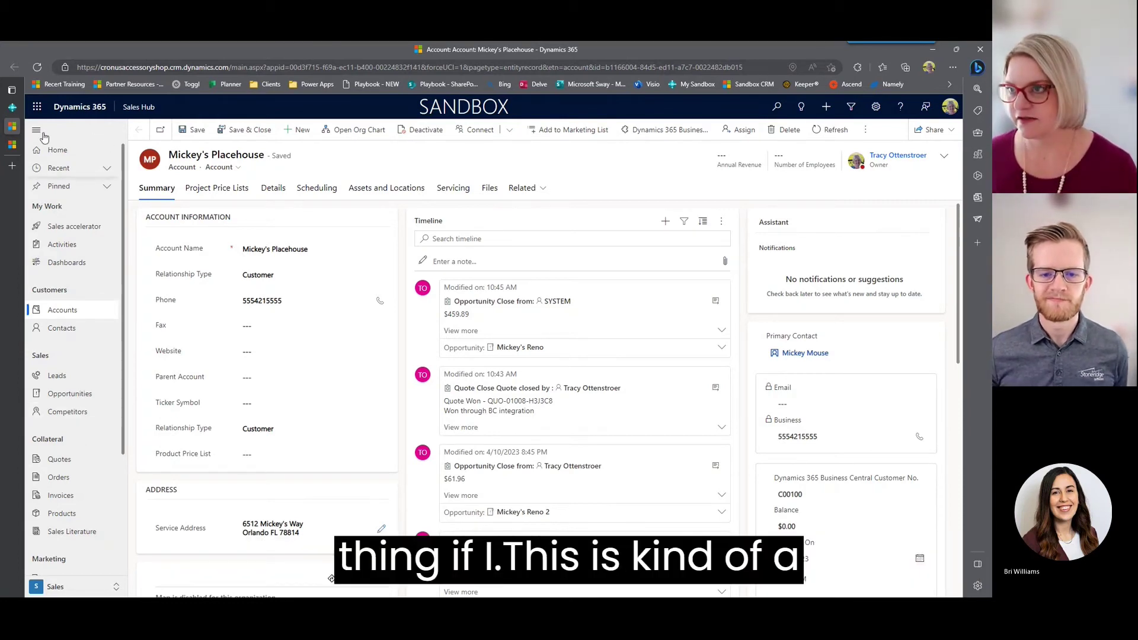
Switch back to Business Central, leave the customer records and open the Items list
click(12, 107)
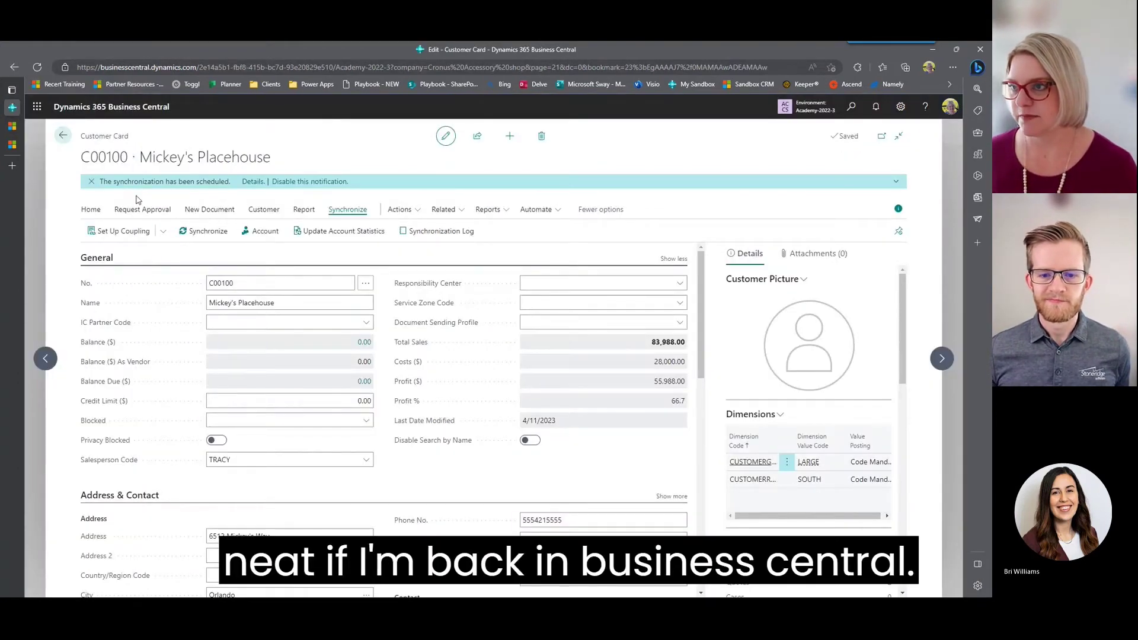
click(63, 135)
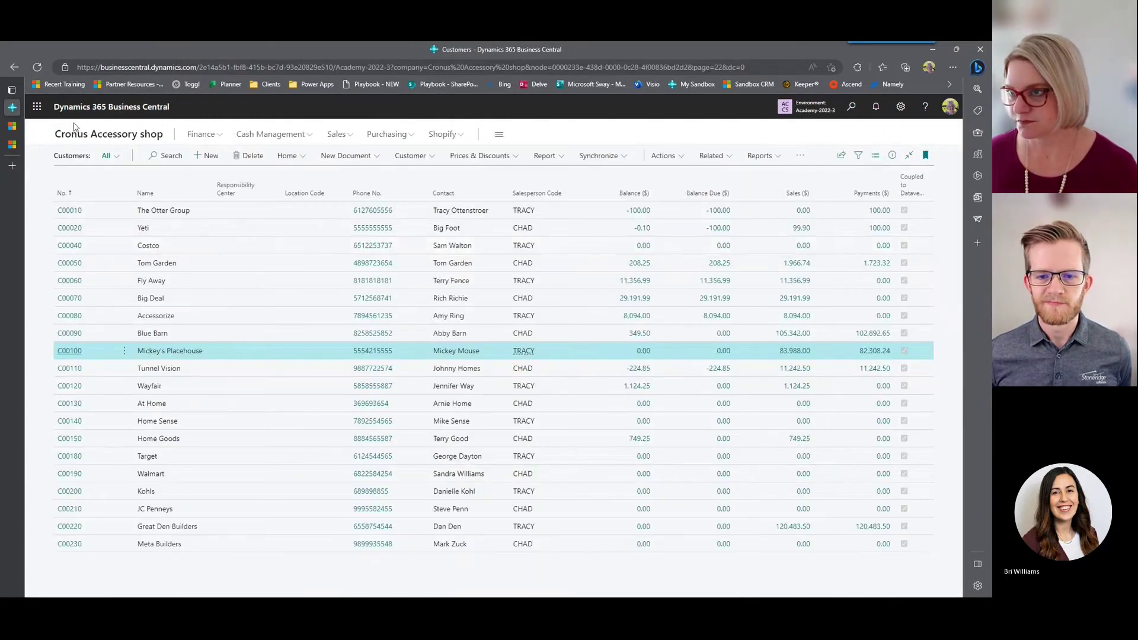
click(103, 135)
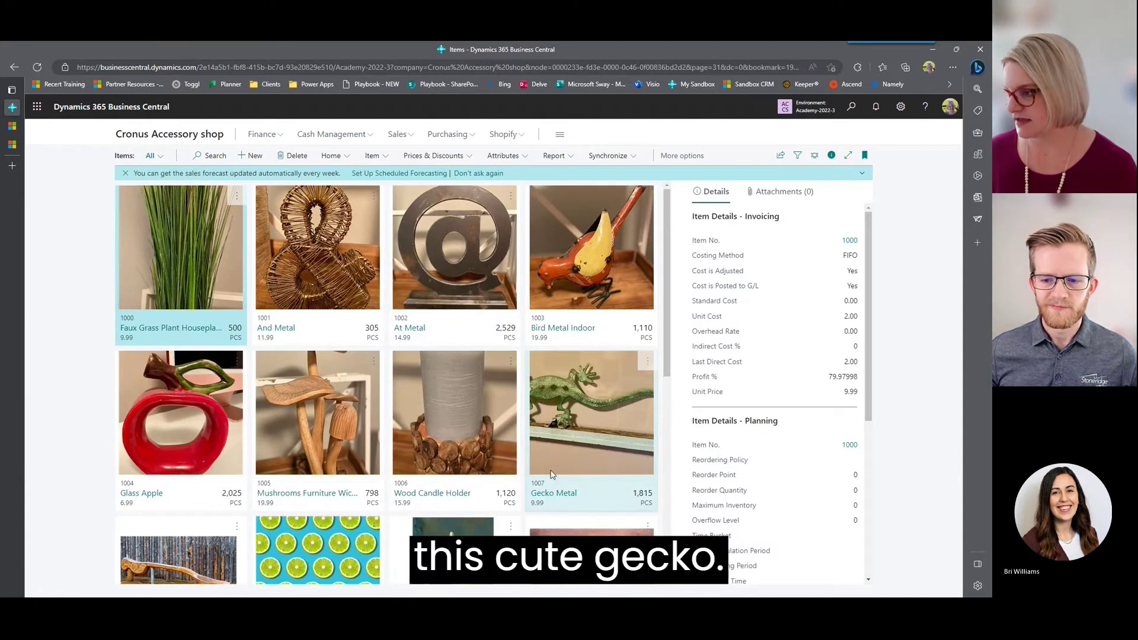
Set the Gecko Metal item's unit price to 12.99 and synchronize the item by sending the data update to Dataverse
click(515, 495)
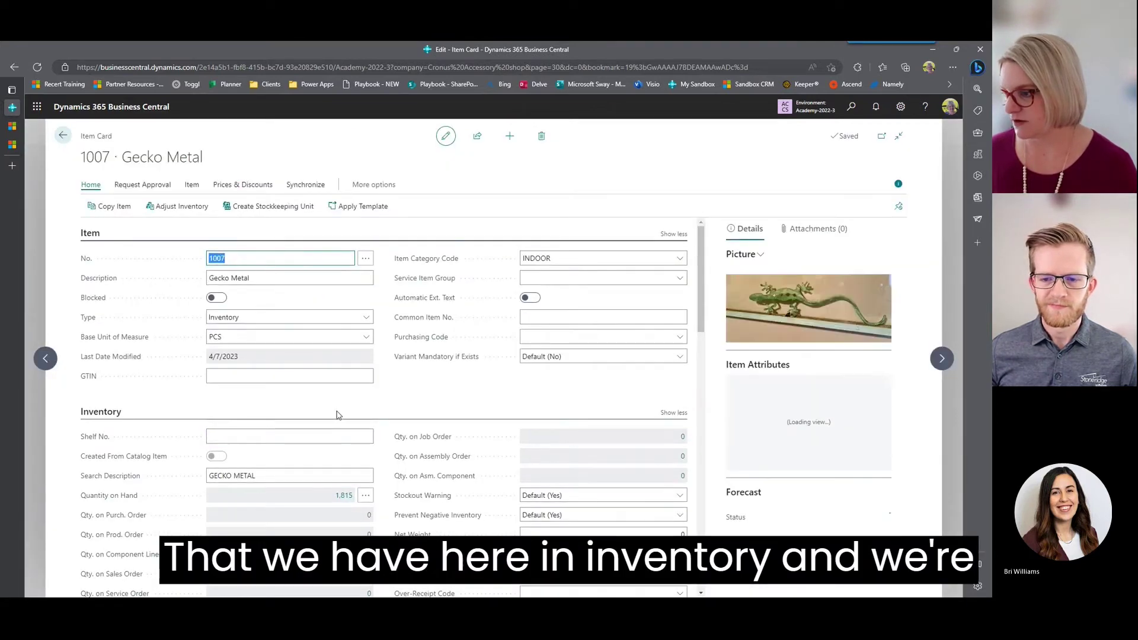
scroll(339, 403, down, 6)
scroll(336, 415, down, 4)
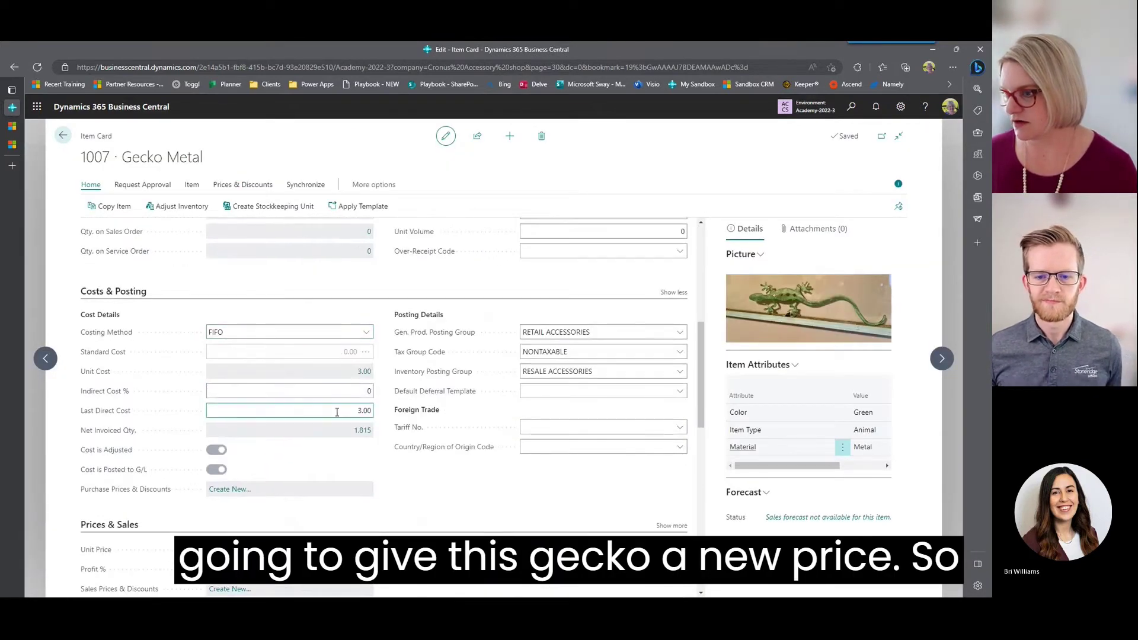
click(355, 437)
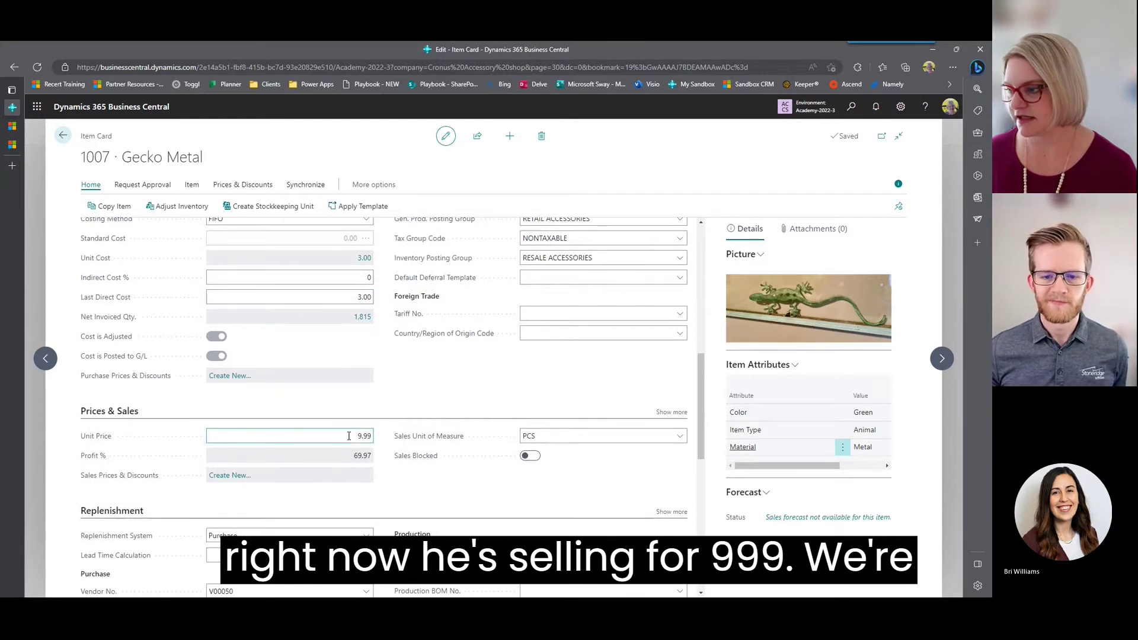
drag(348, 437, 380, 437)
text(1)
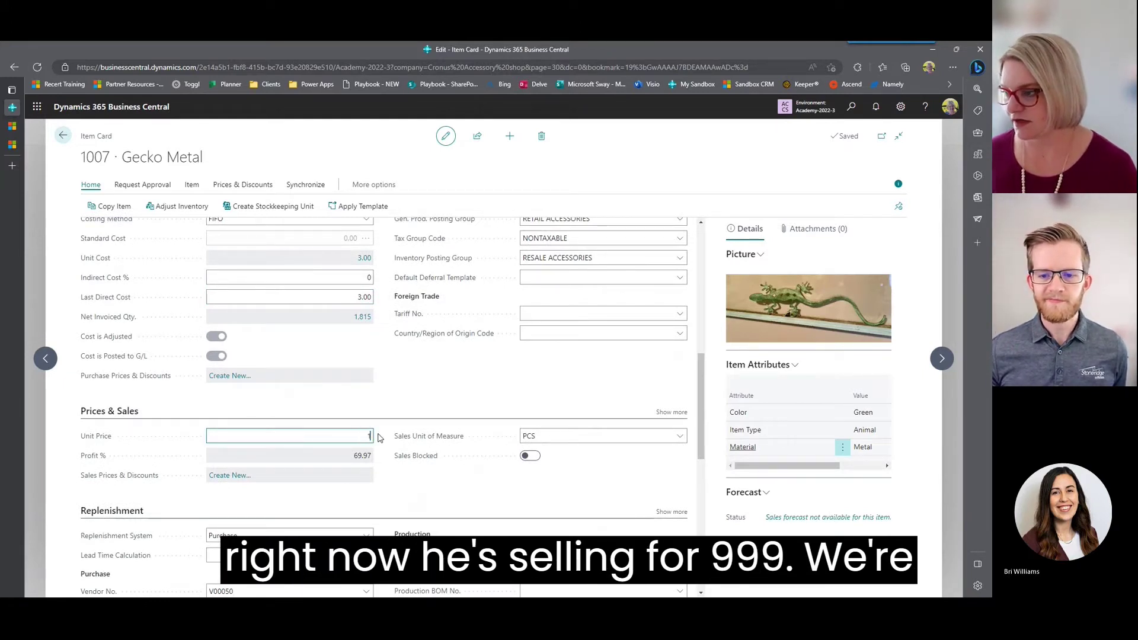
text(2.99)
key(Tab)
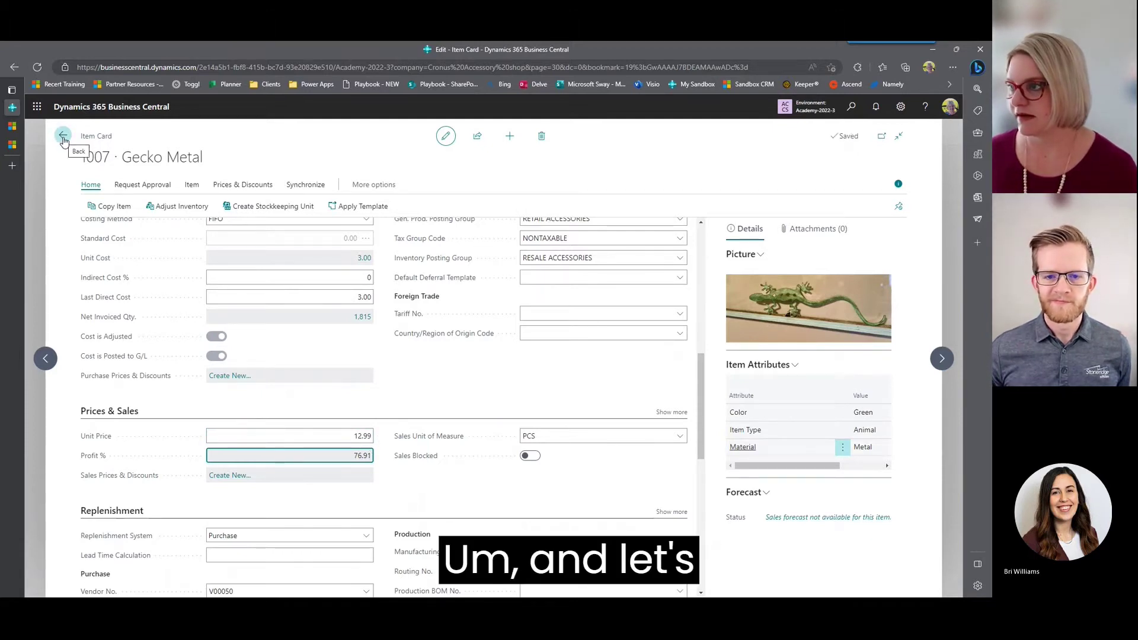
click(305, 184)
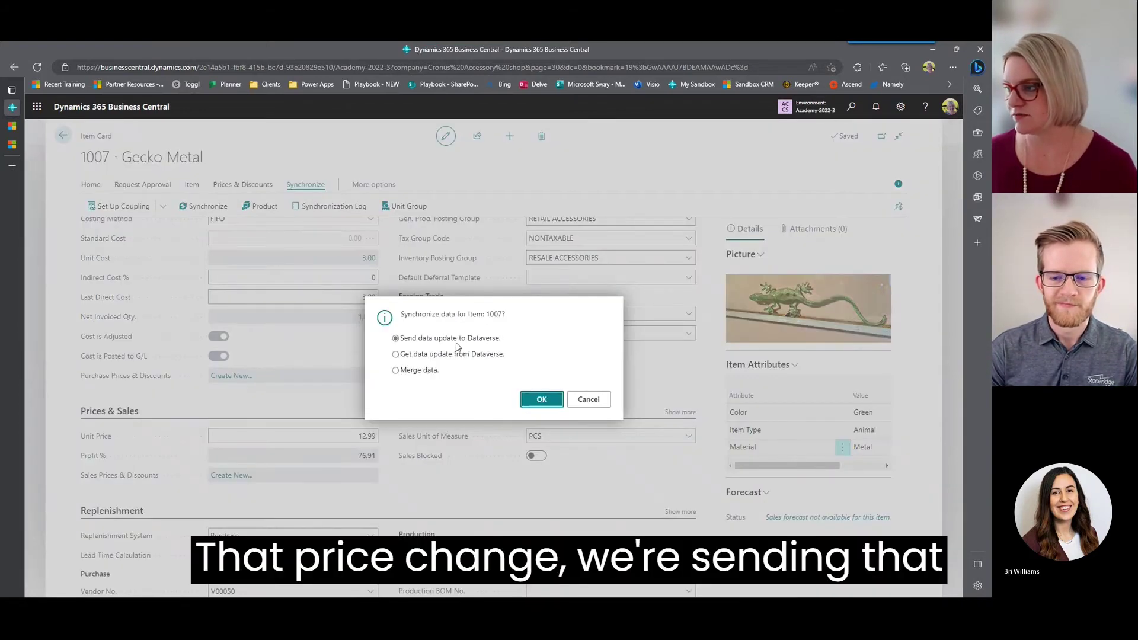
click(537, 400)
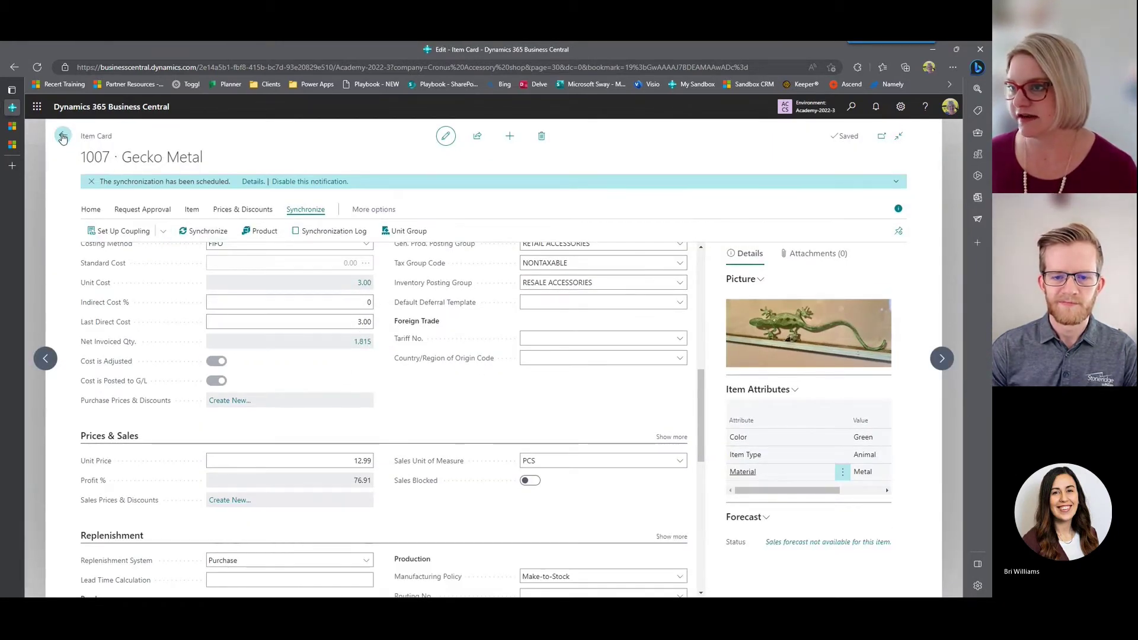
Switch to Dynamics 365 Sales Hub and create a new quote from the open opportunity Mickey's Reno
click(12, 128)
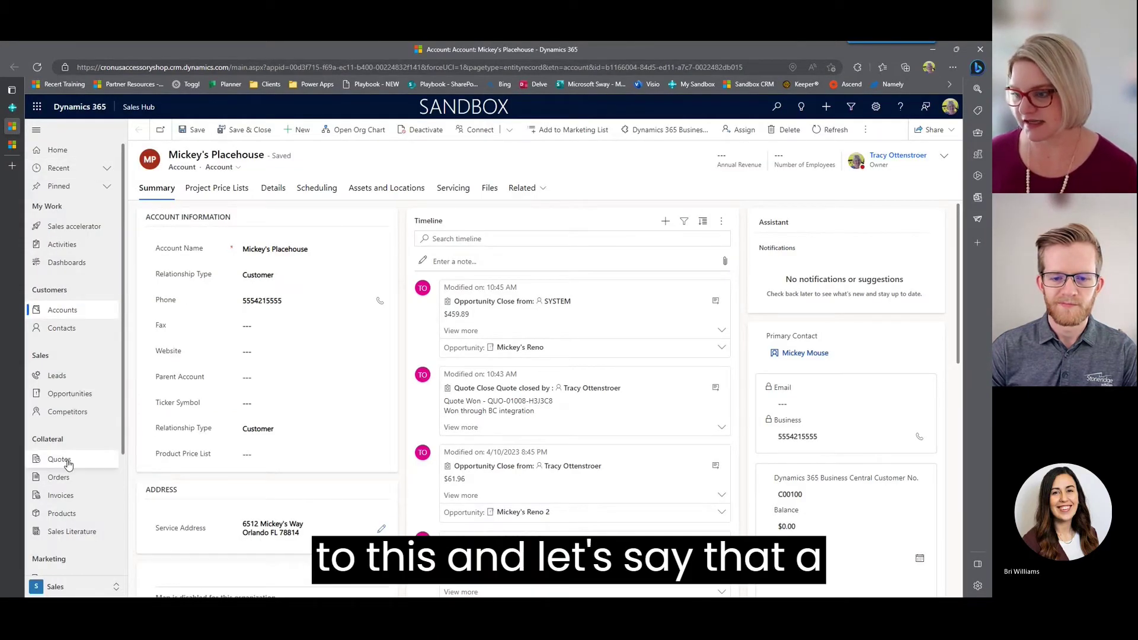
click(77, 395)
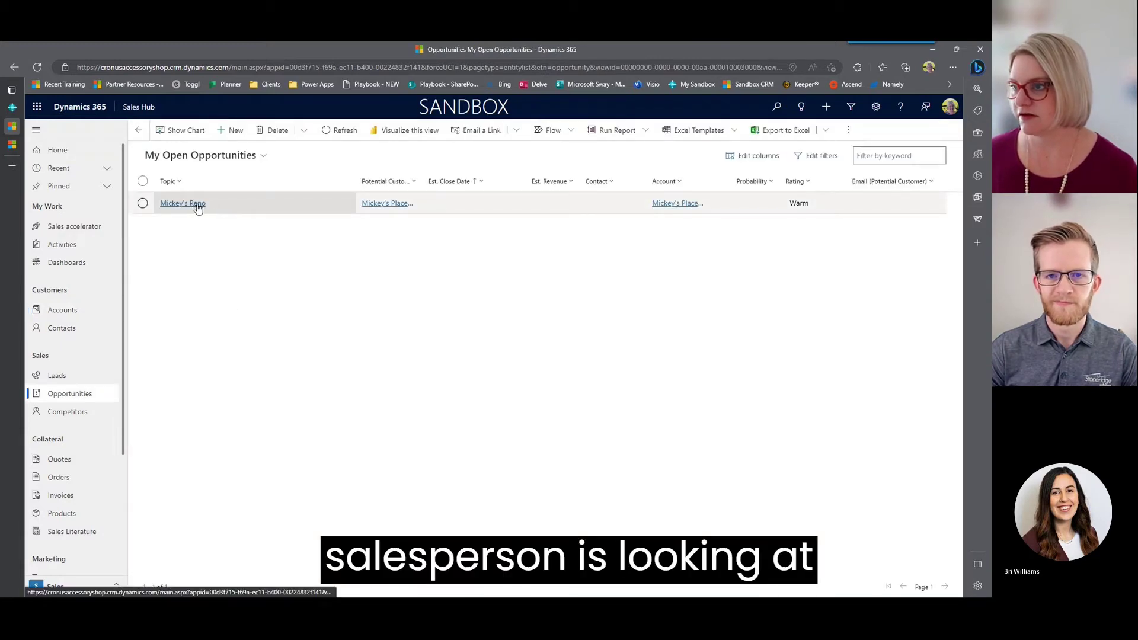
click(198, 206)
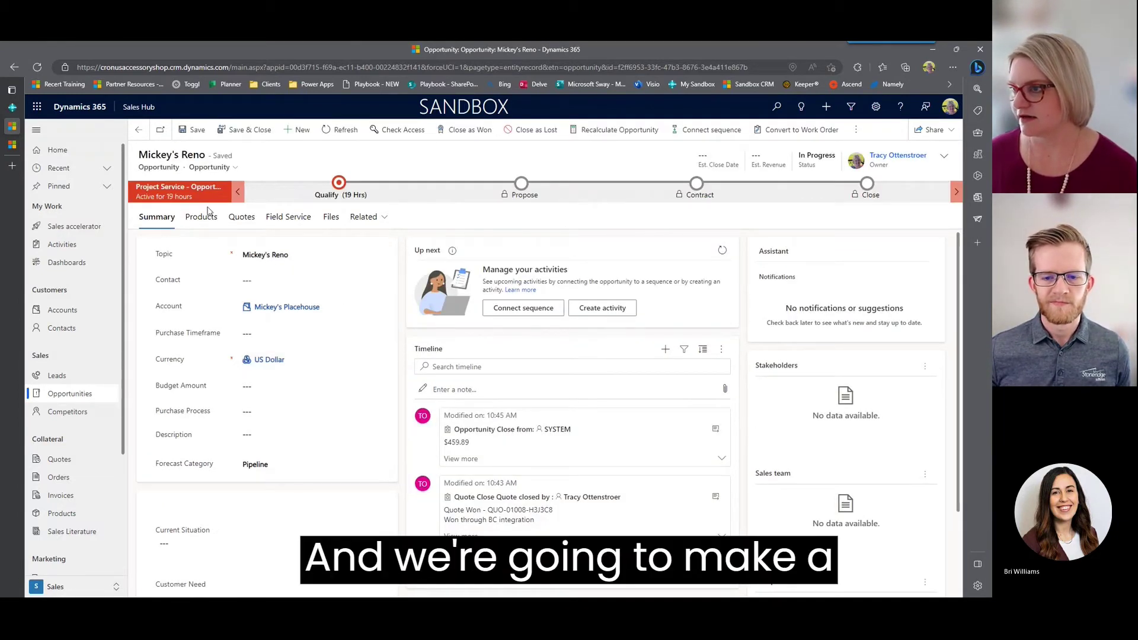
click(242, 218)
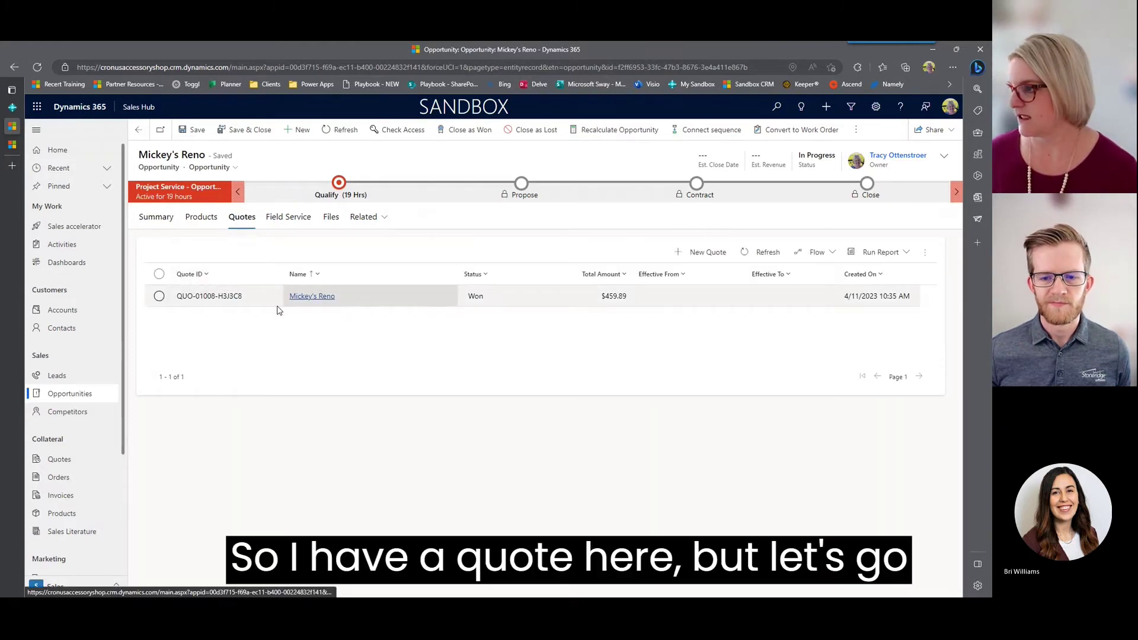
click(700, 254)
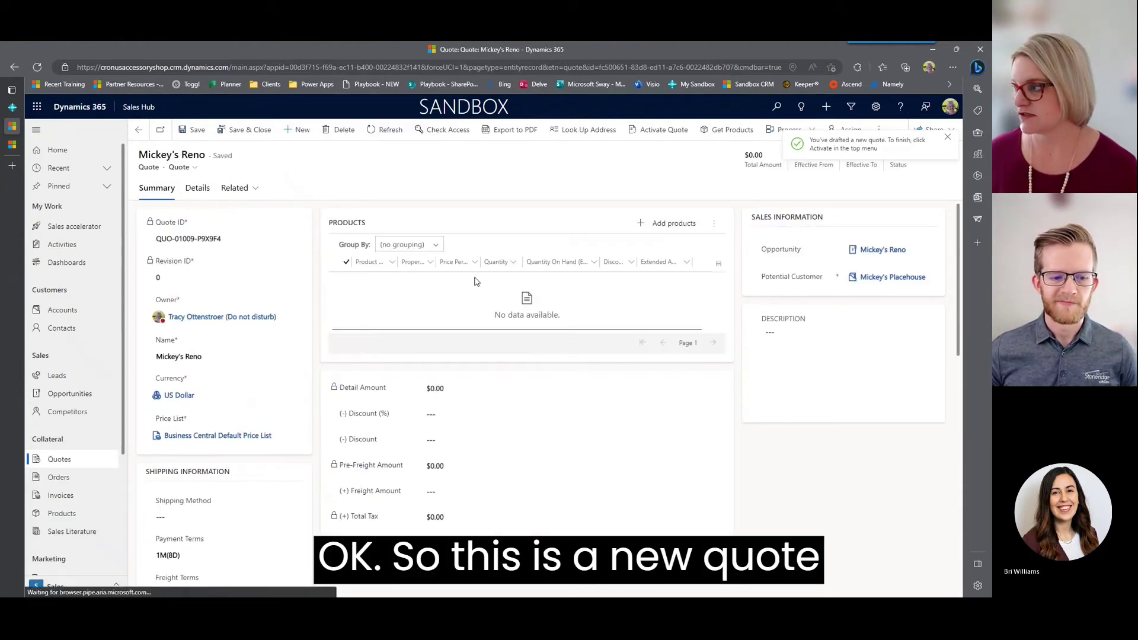
Start adding products to the quote and add Gecko Metal with a quantity of 10
click(665, 230)
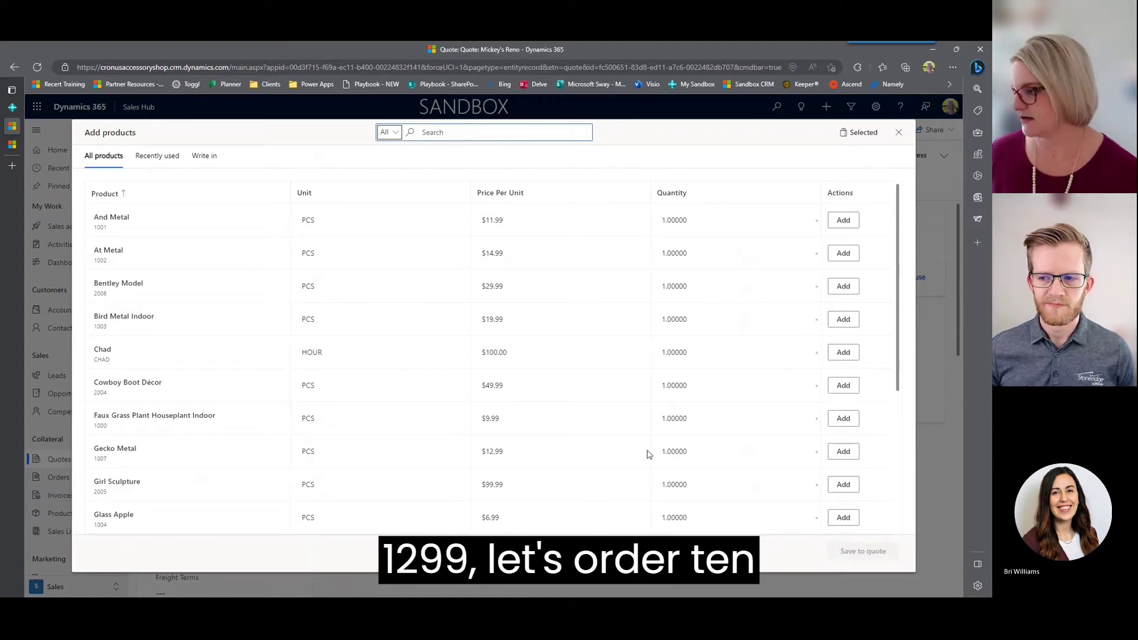
click(681, 450)
text(1)
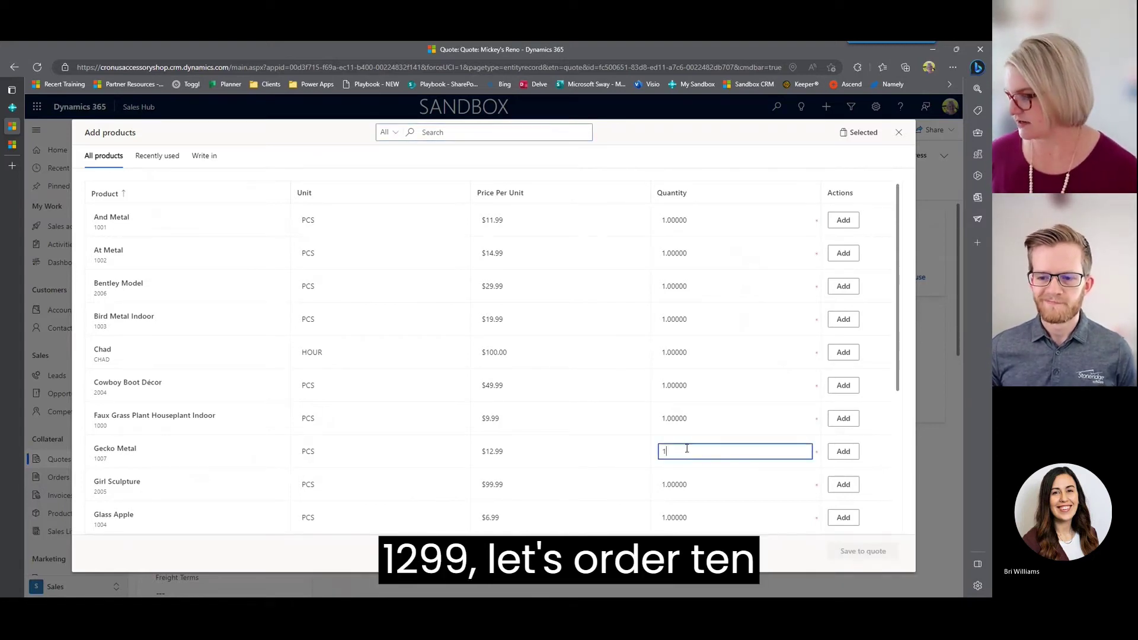
text(0)
click(840, 452)
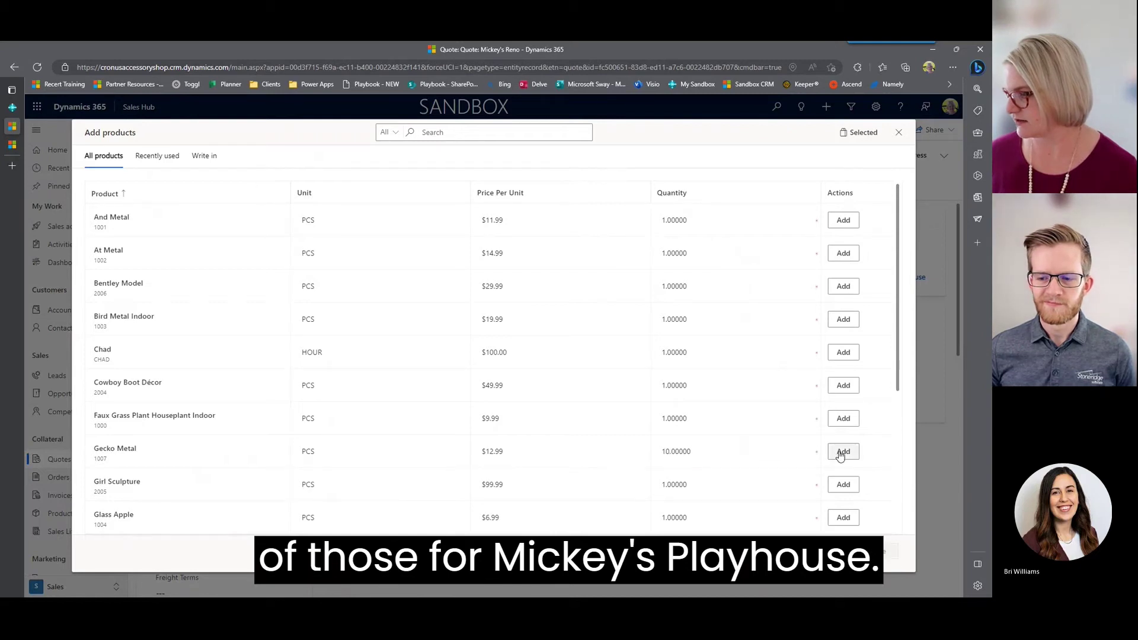
click(841, 455)
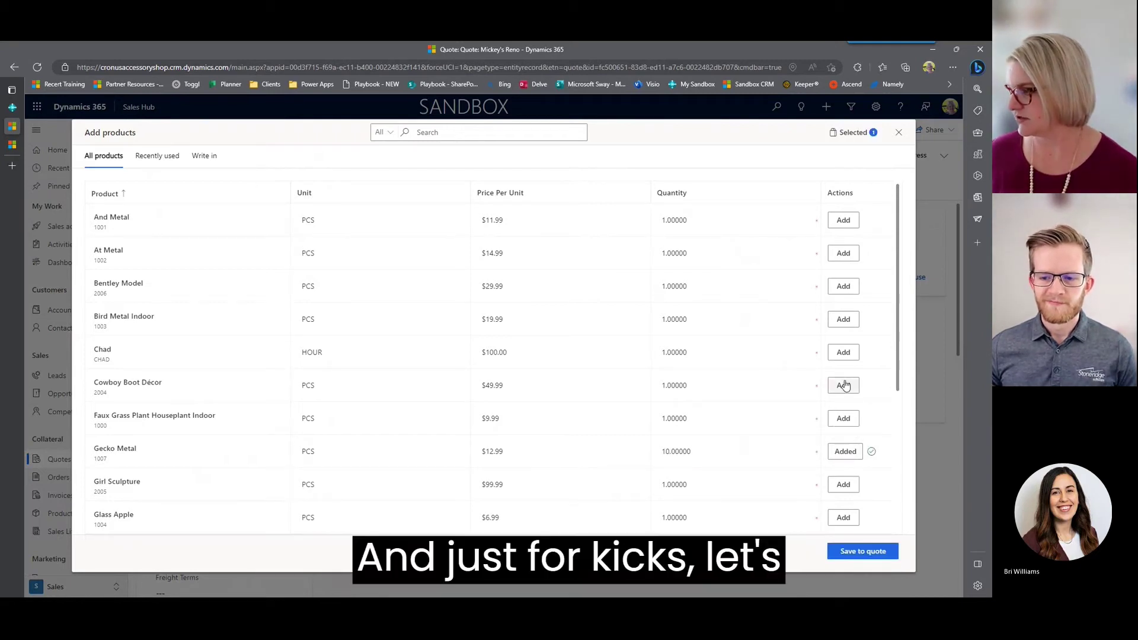
Add the Bird Metal Indoor product to the selection with a quantity of 5
click(680, 321)
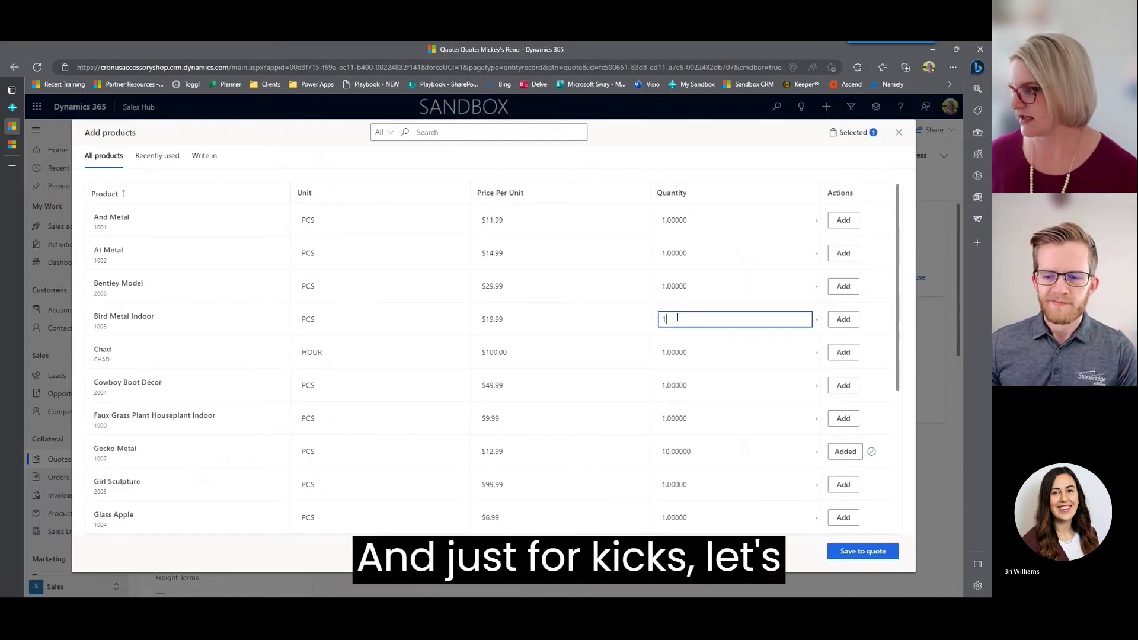
double_click(663, 320)
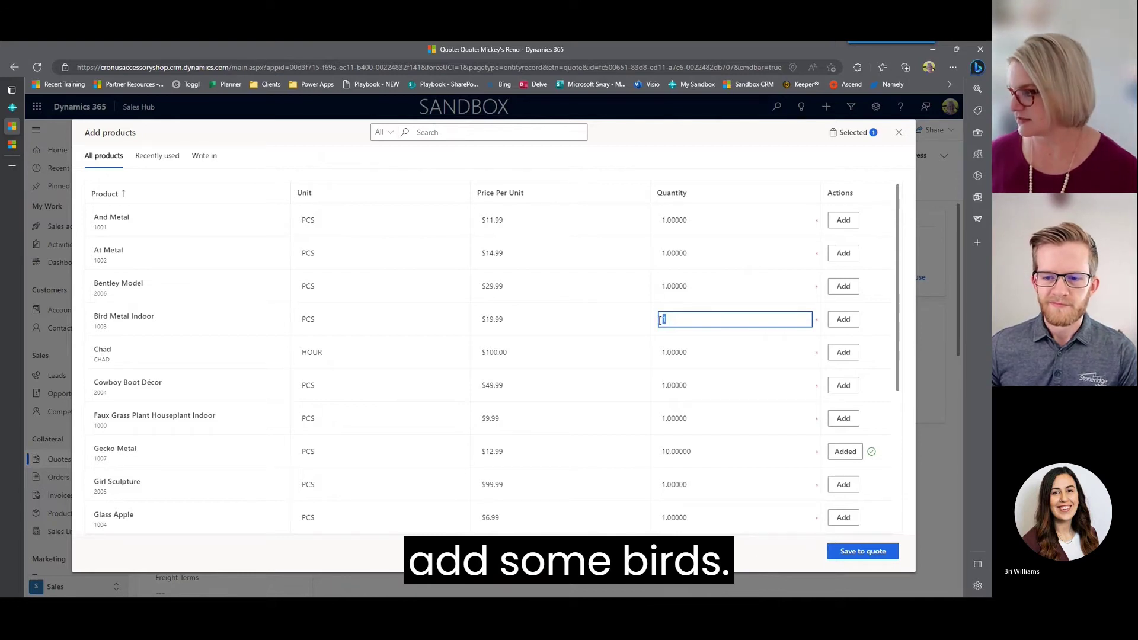
text(5)
click(843, 318)
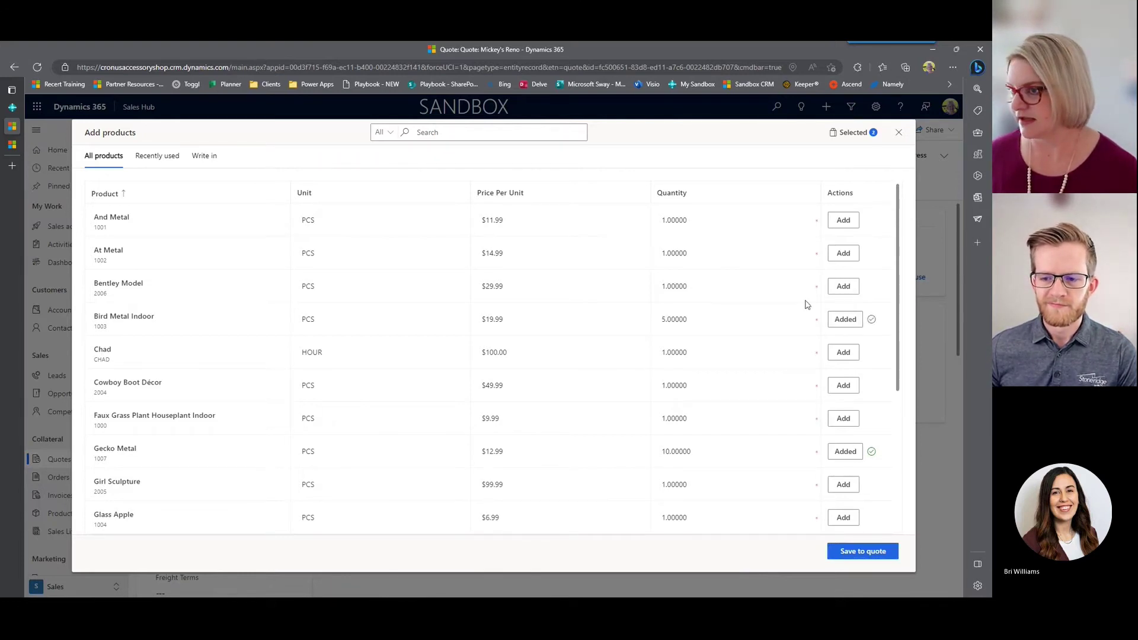
Add the Roman Wall Clock product to the selection with a quantity of 2
scroll(770, 378, down, 5)
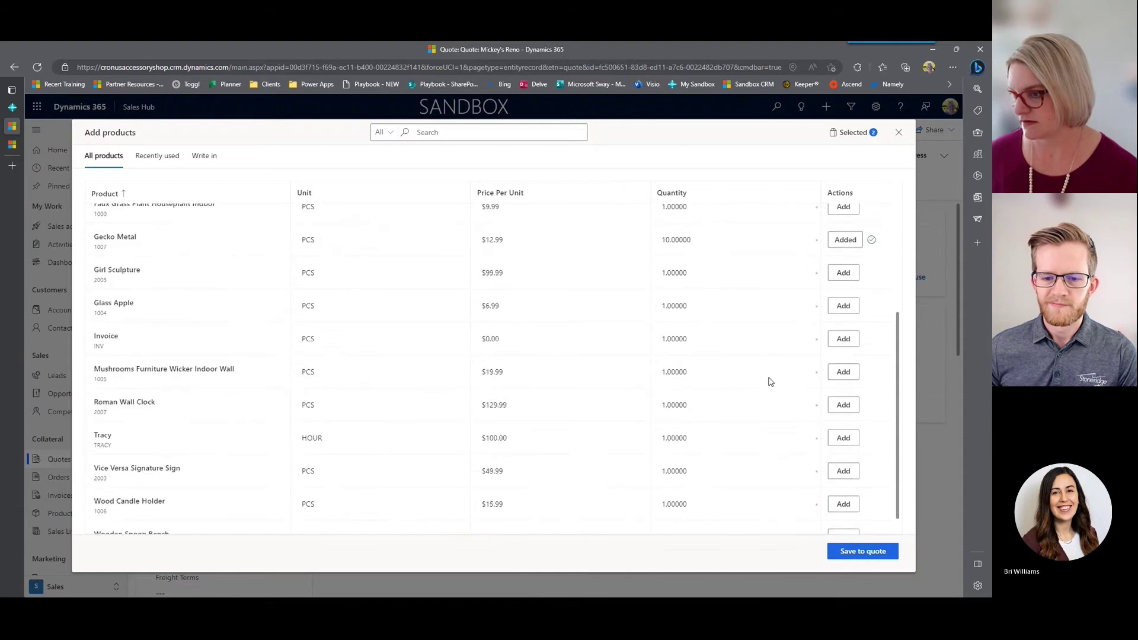
click(712, 382)
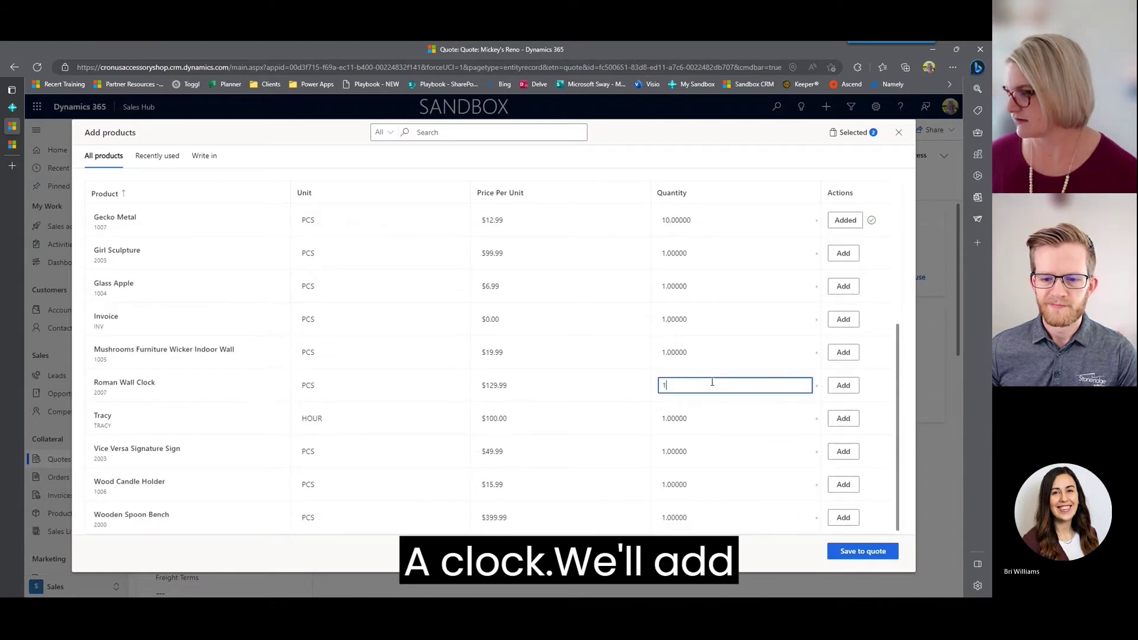
key(BackSpace)
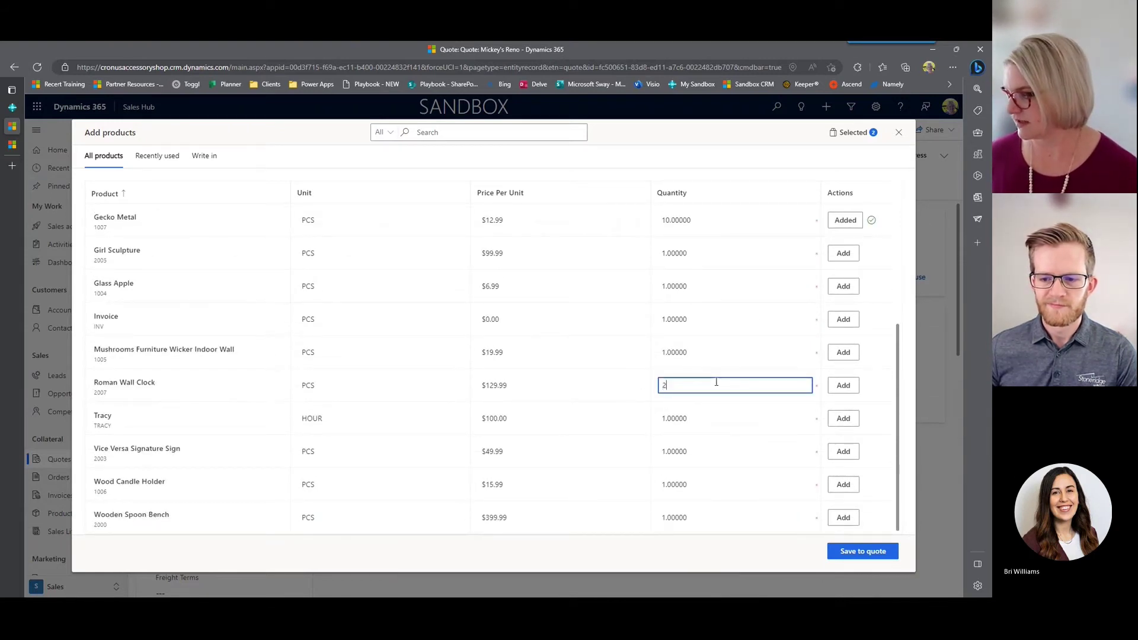
click(843, 385)
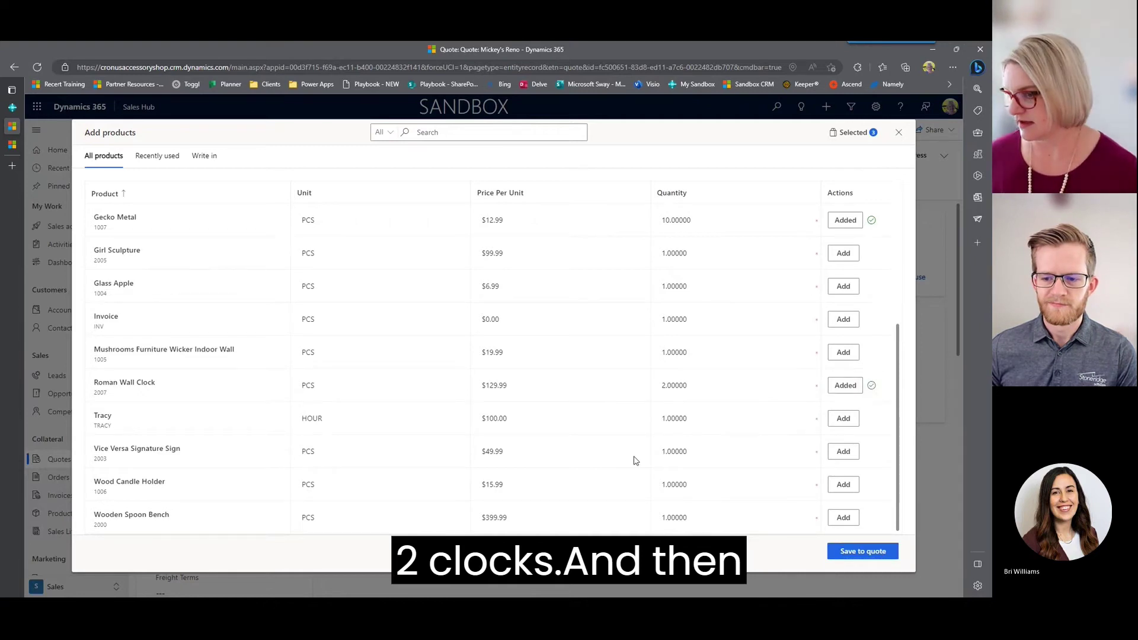
Add 5 hours of the hourly resource listed directly below Roman Wall Clock and save the selected products to the quote
click(673, 419)
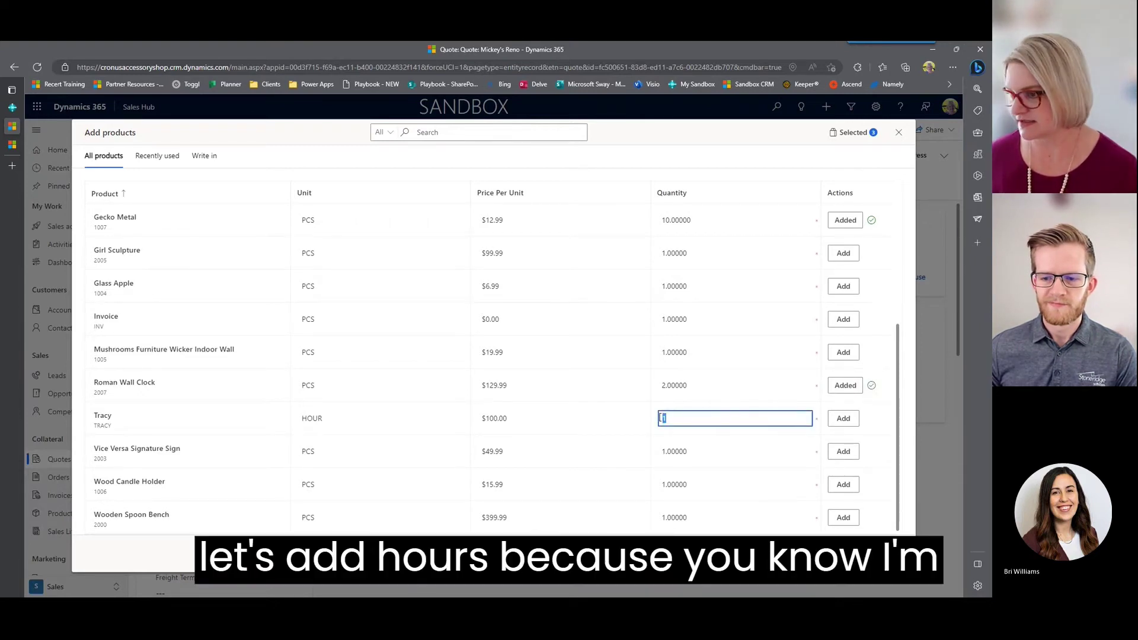
text(5)
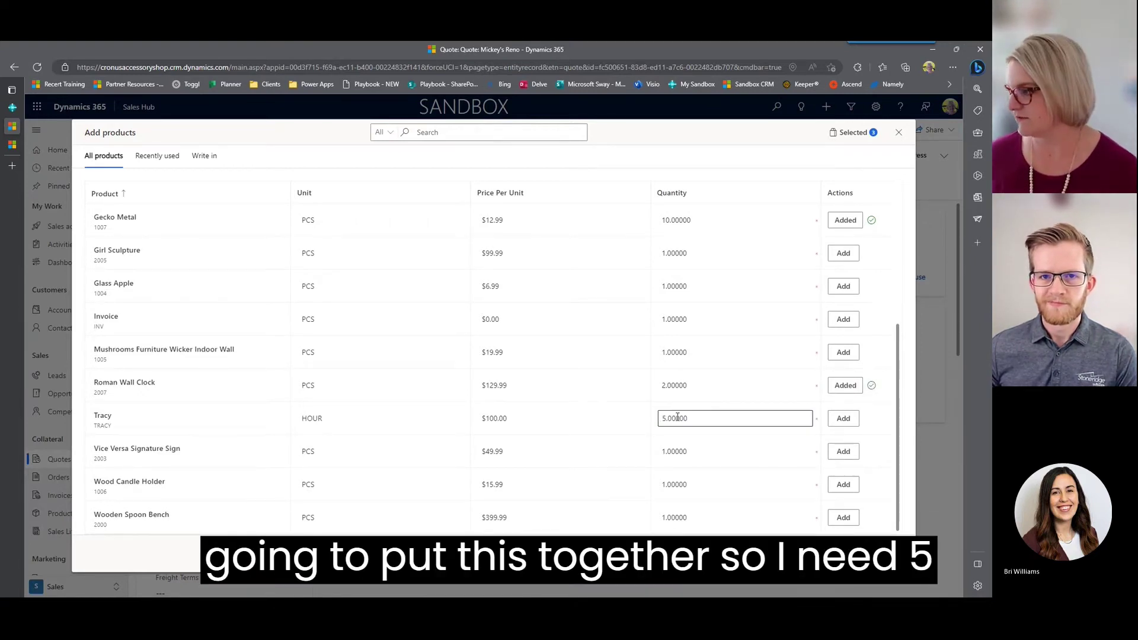
click(843, 418)
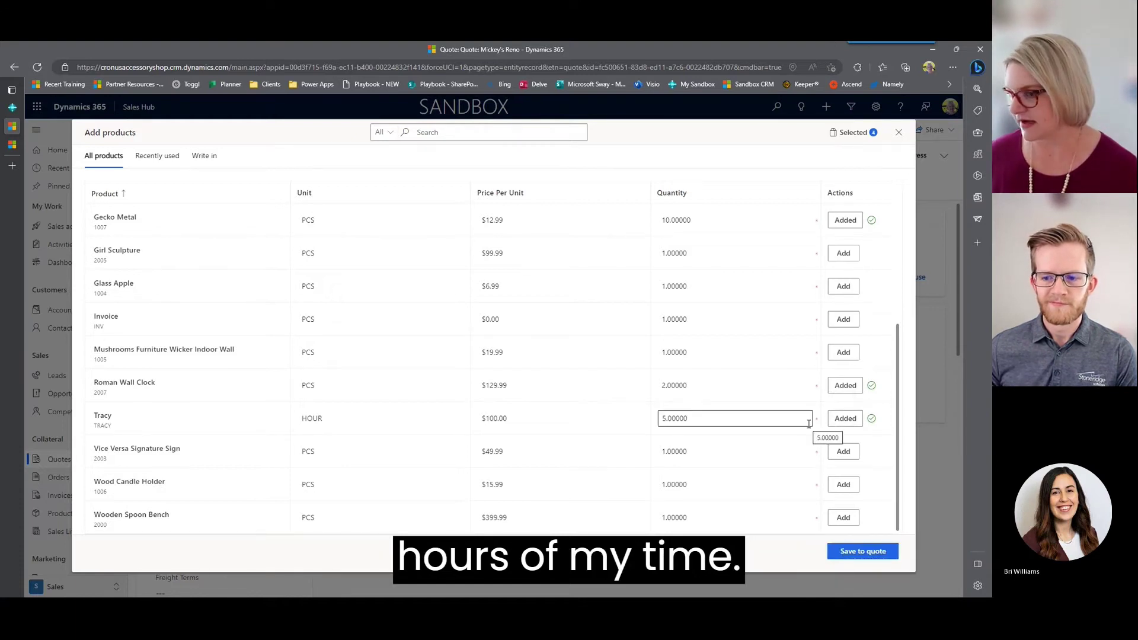
scroll(771, 424, up, 4)
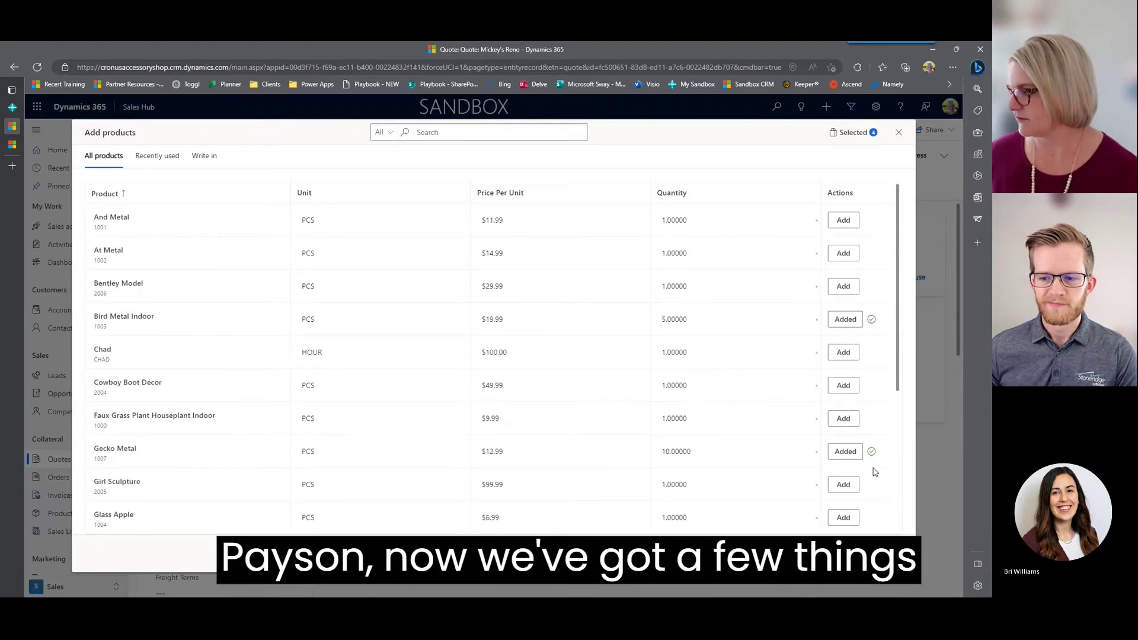
click(830, 554)
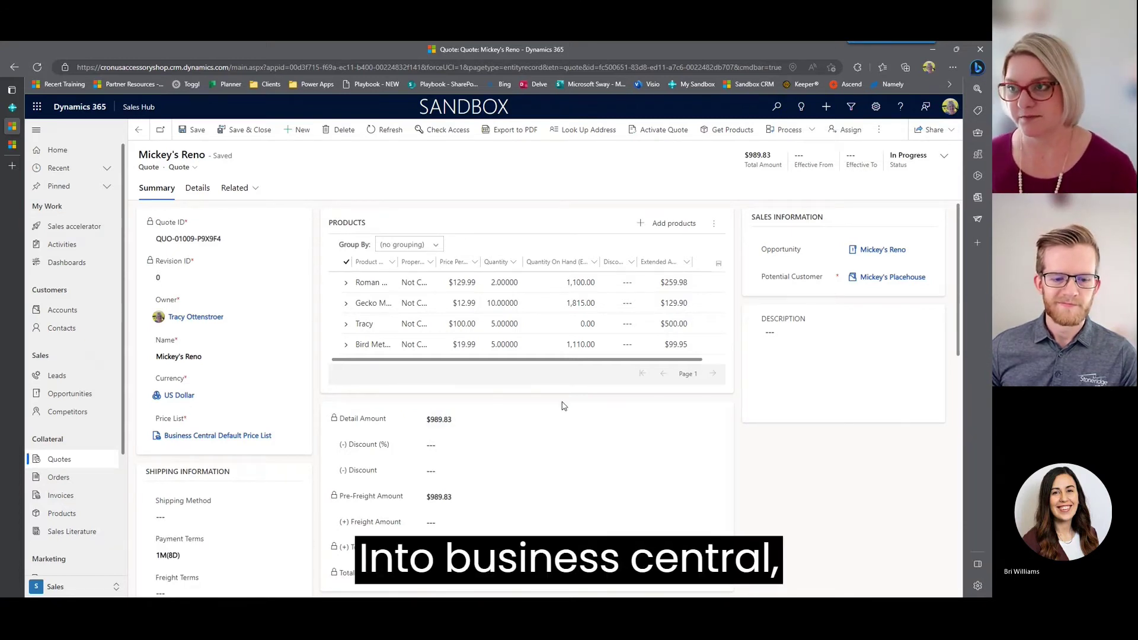
key(alt+Tab)
key(alt+Tab)
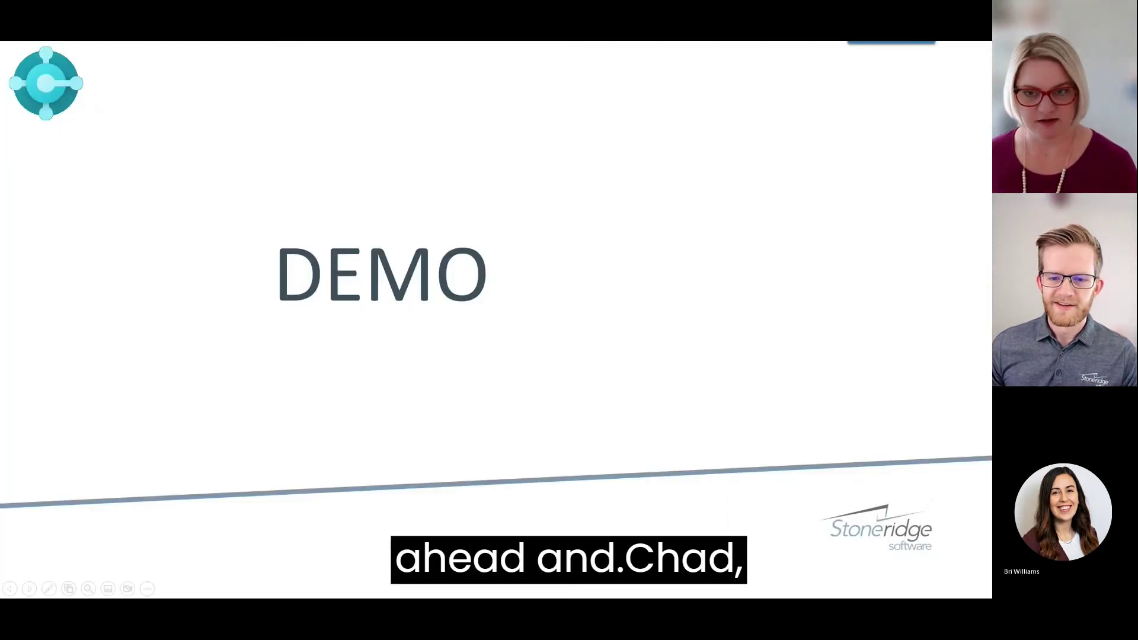
key(Right)
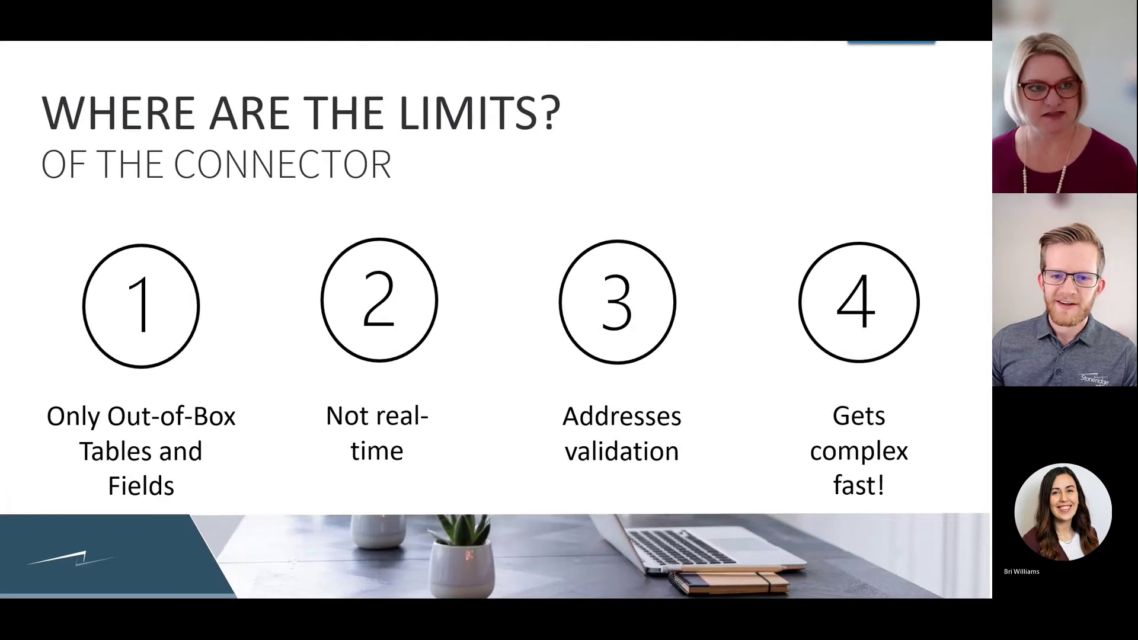
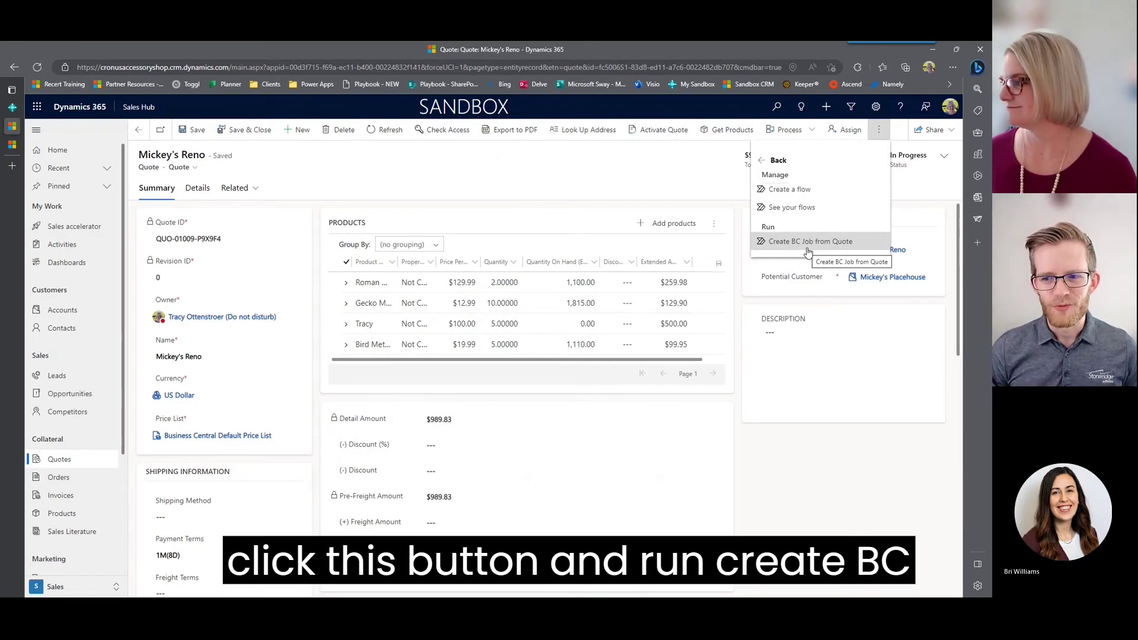
Run the Create BC Job from Quote flow on the quote and open its newest run from the Power Automate run history
click(808, 250)
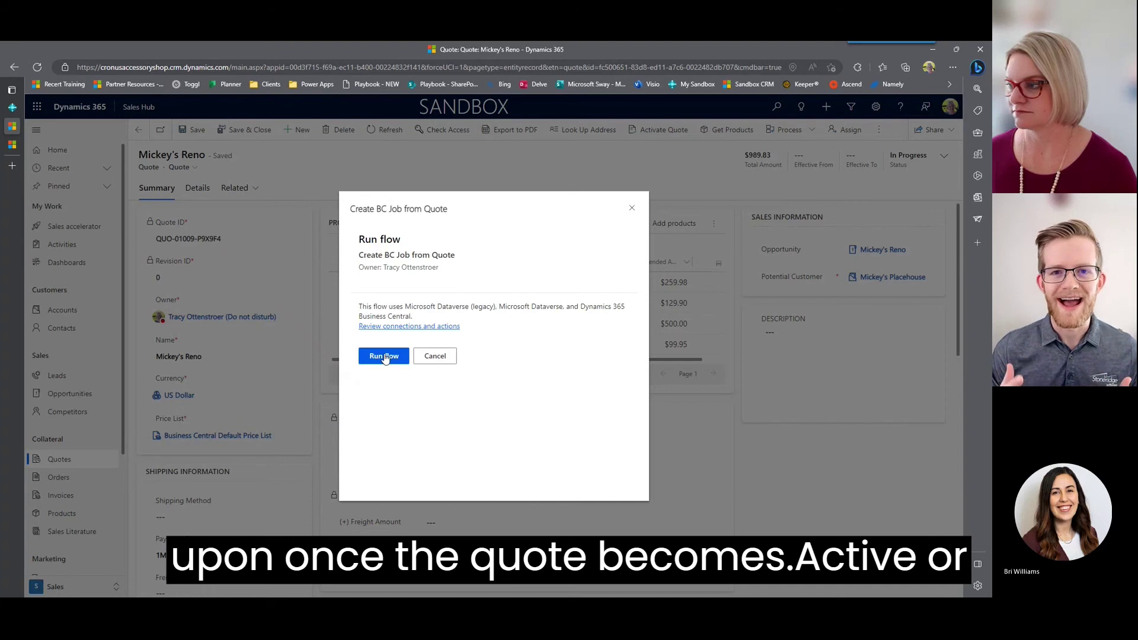
click(384, 356)
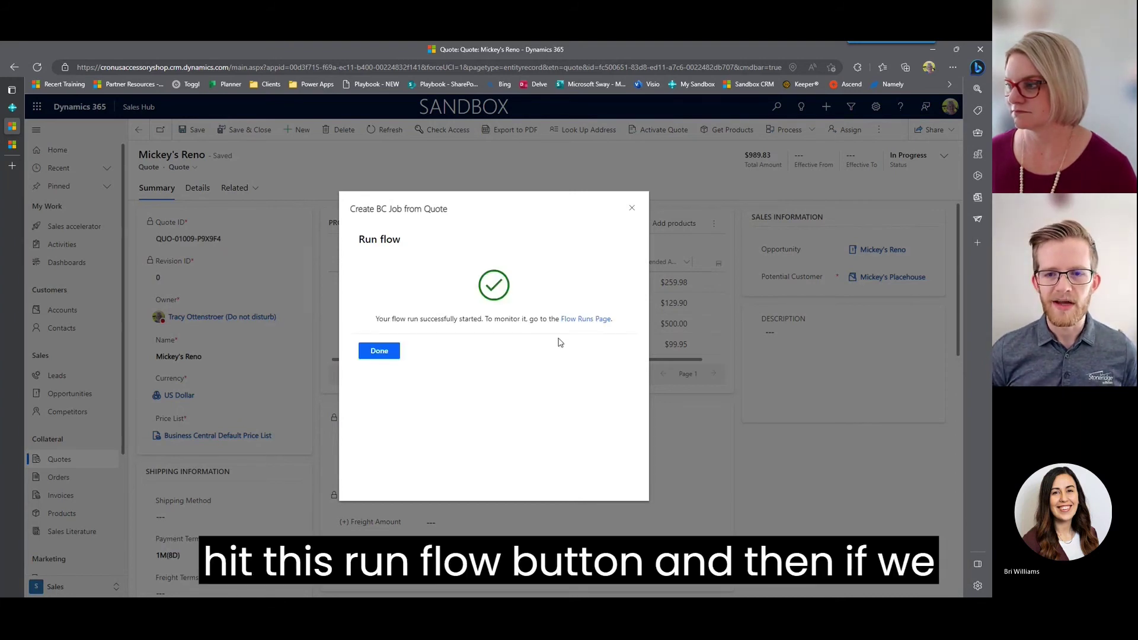
click(585, 320)
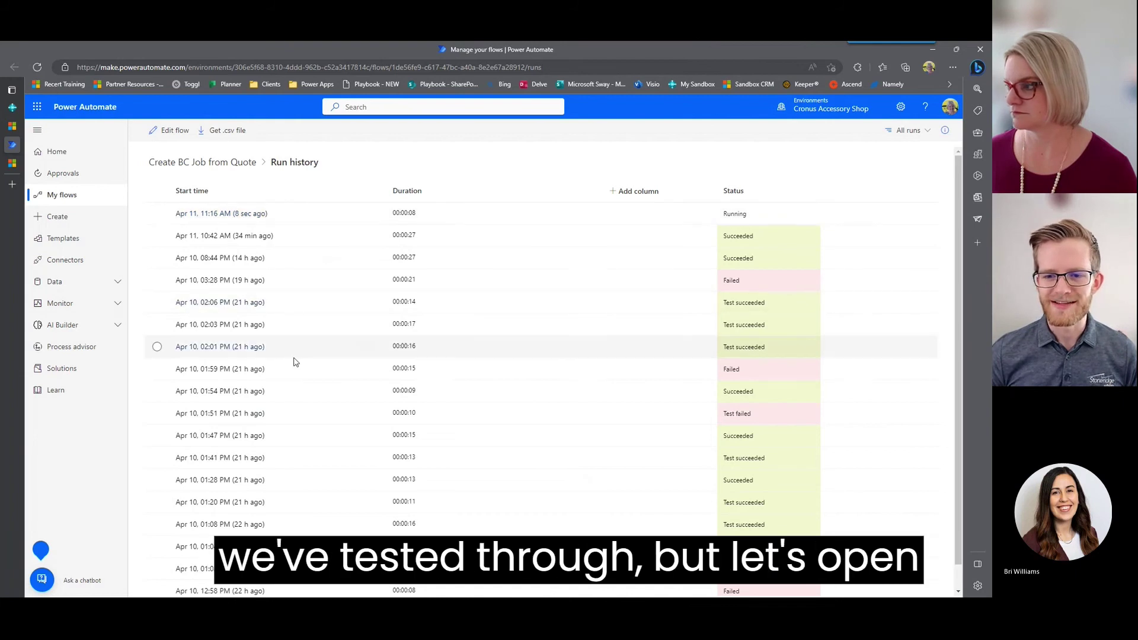
click(223, 216)
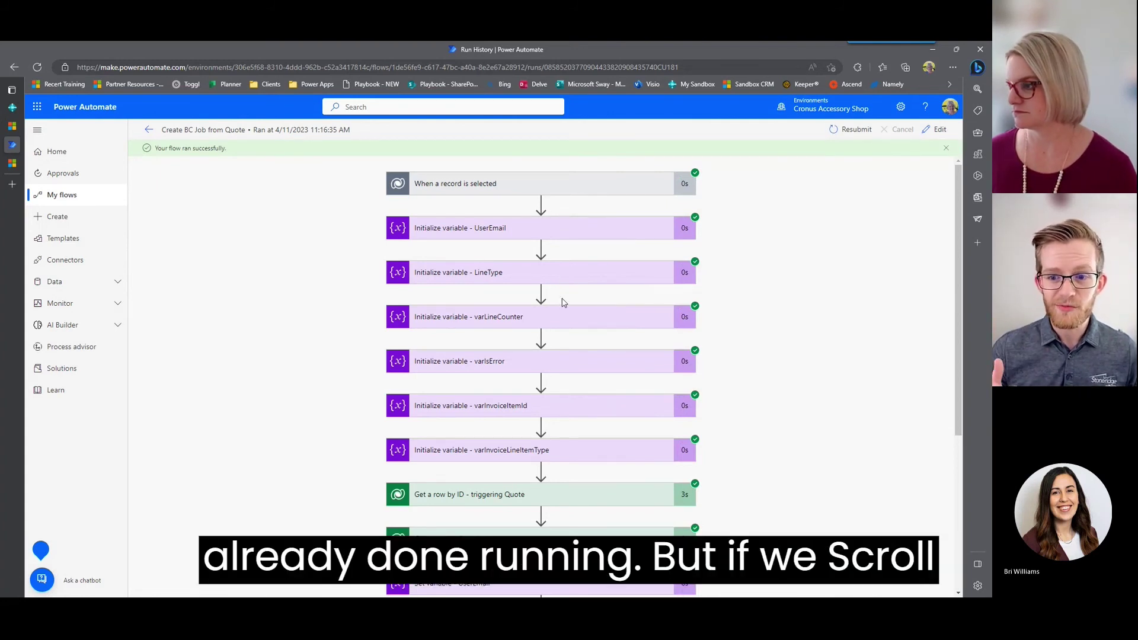
Expand the Scope - TRY block in the flow run and review the actions inside it
scroll(561, 335, down, 5)
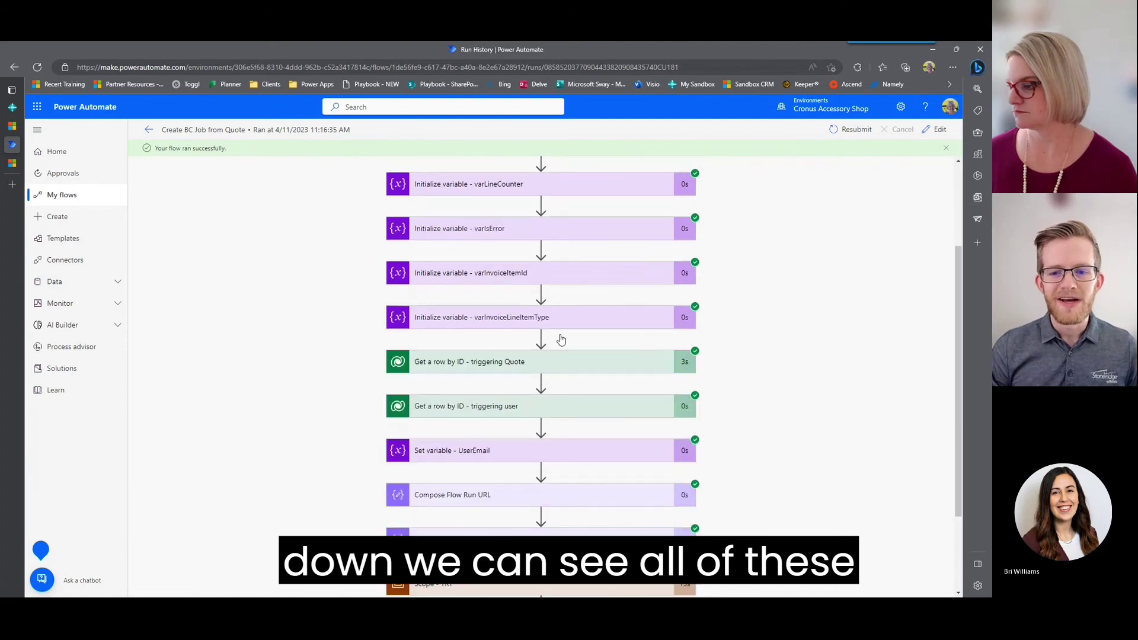
scroll(557, 356, up, 1)
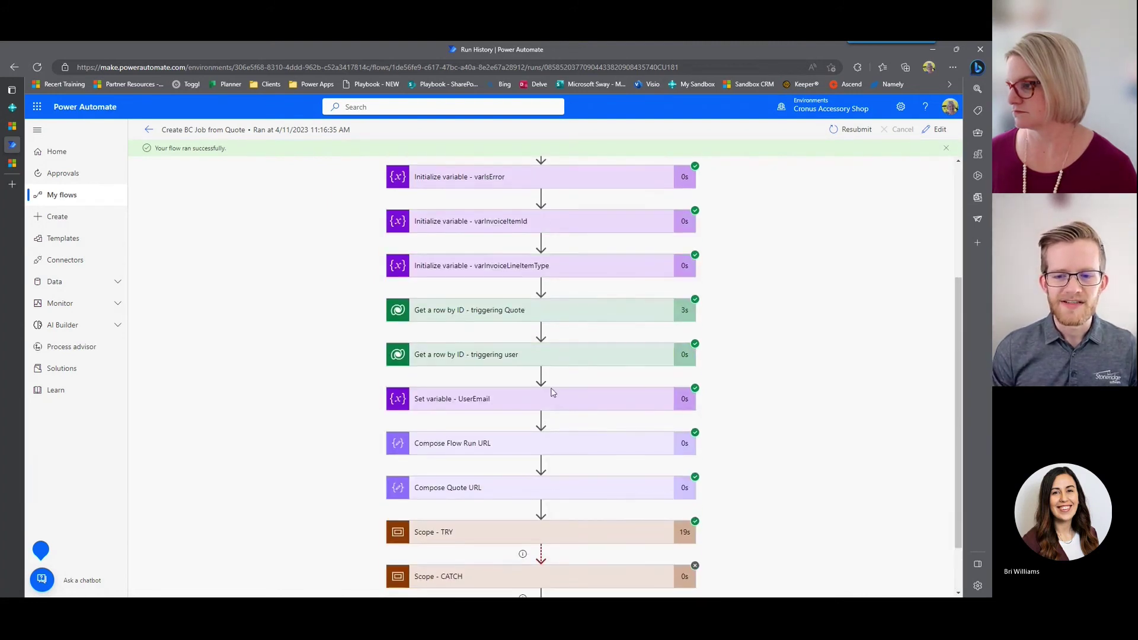
scroll(560, 237, down, 1)
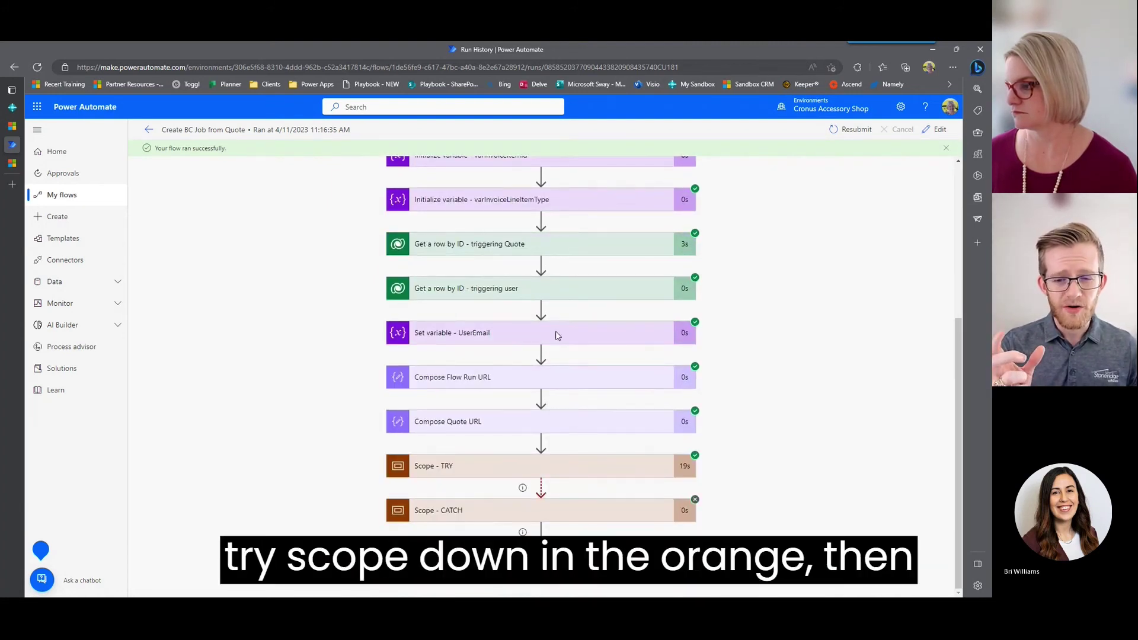
click(559, 466)
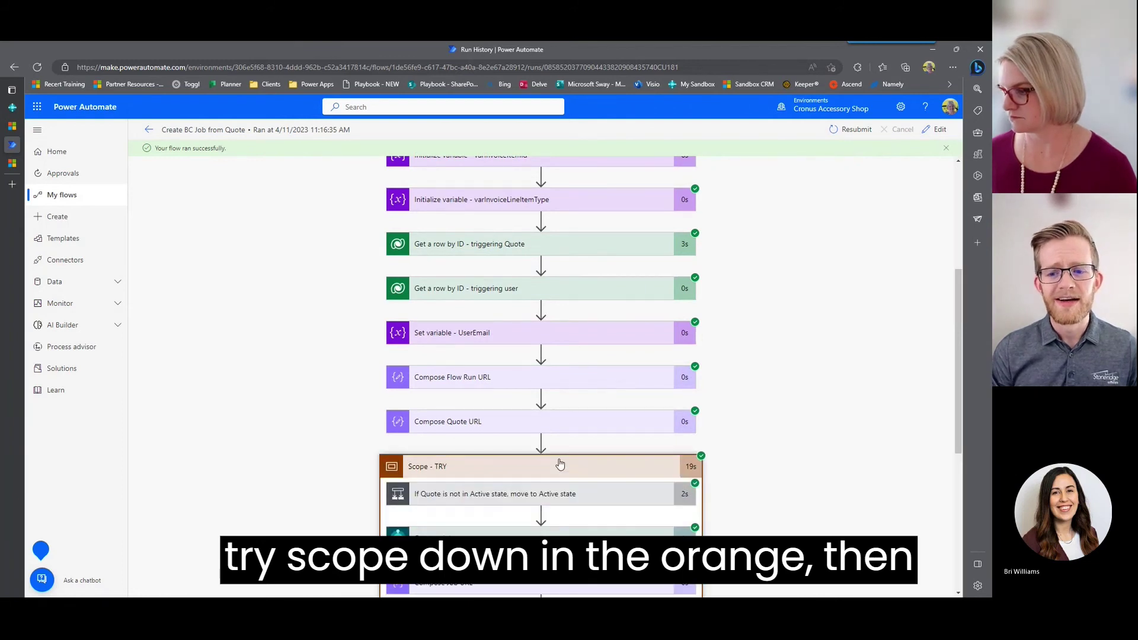
scroll(564, 409, down, 2)
scroll(563, 405, down, 2)
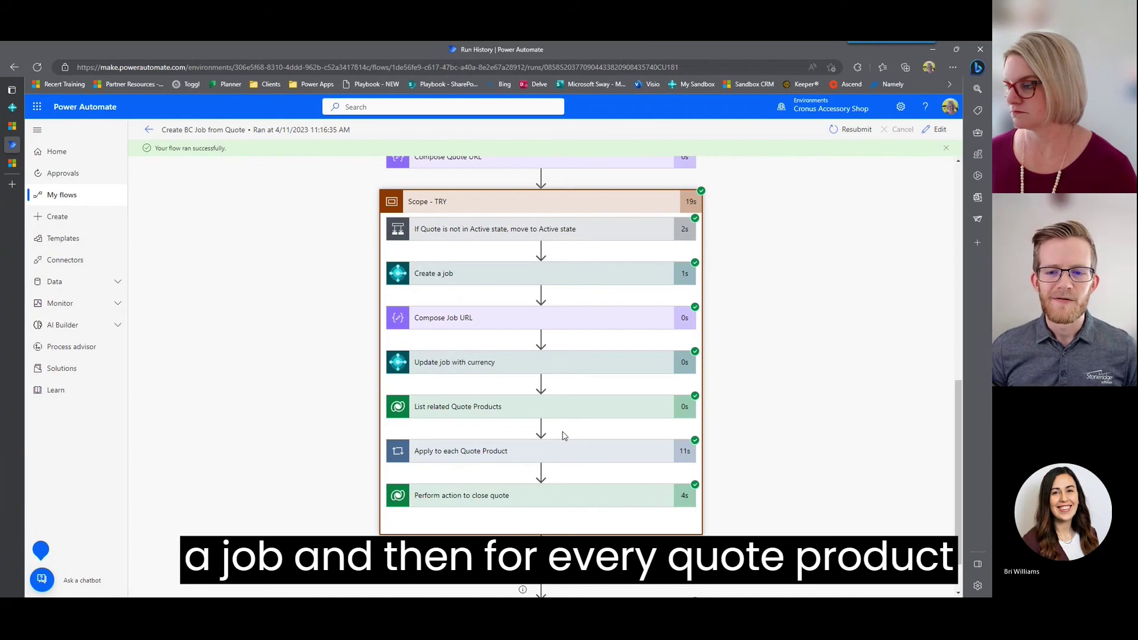
scroll(565, 425, down, 1)
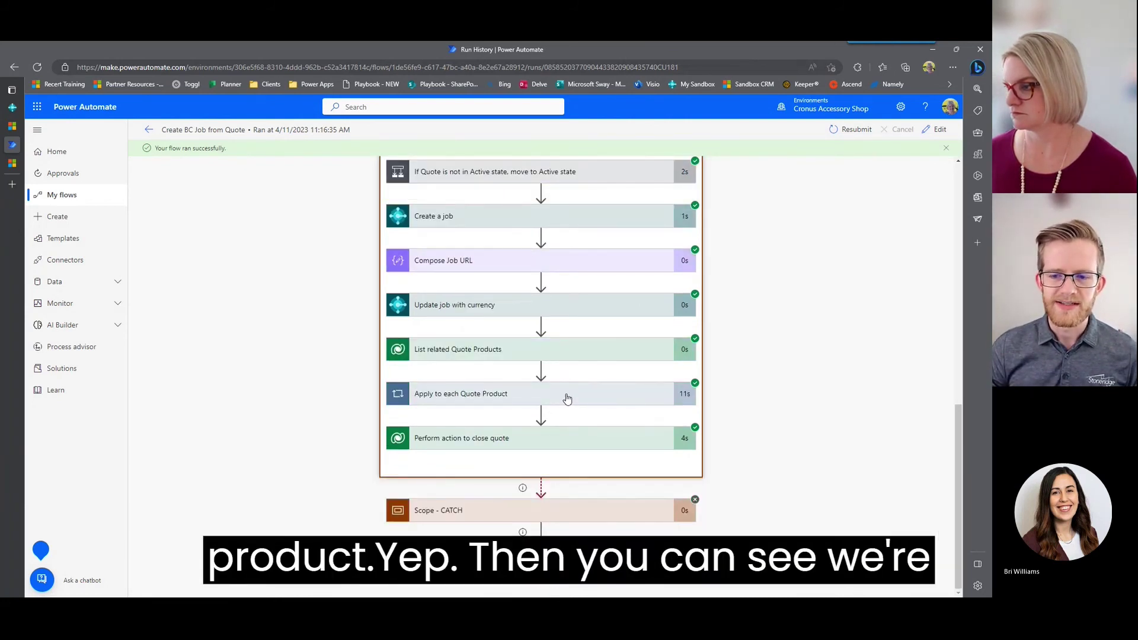
Expand the Apply to each Quote Product loop and examine its job task and planning line actions
click(567, 399)
scroll(629, 397, down, 3)
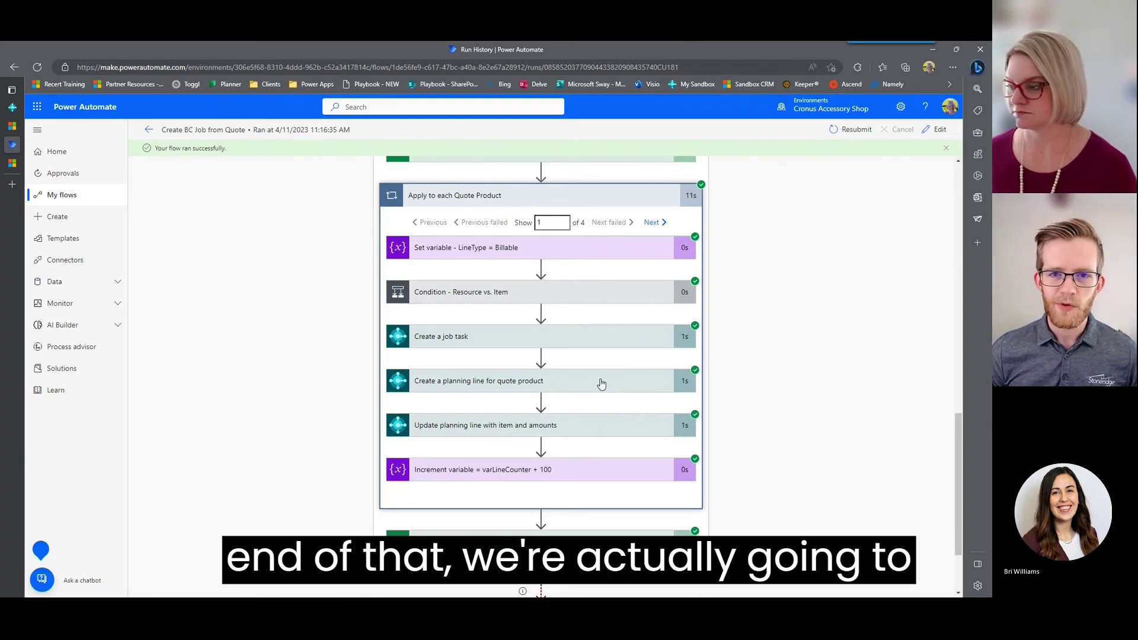
scroll(601, 385, down, 1)
scroll(601, 384, down, 1)
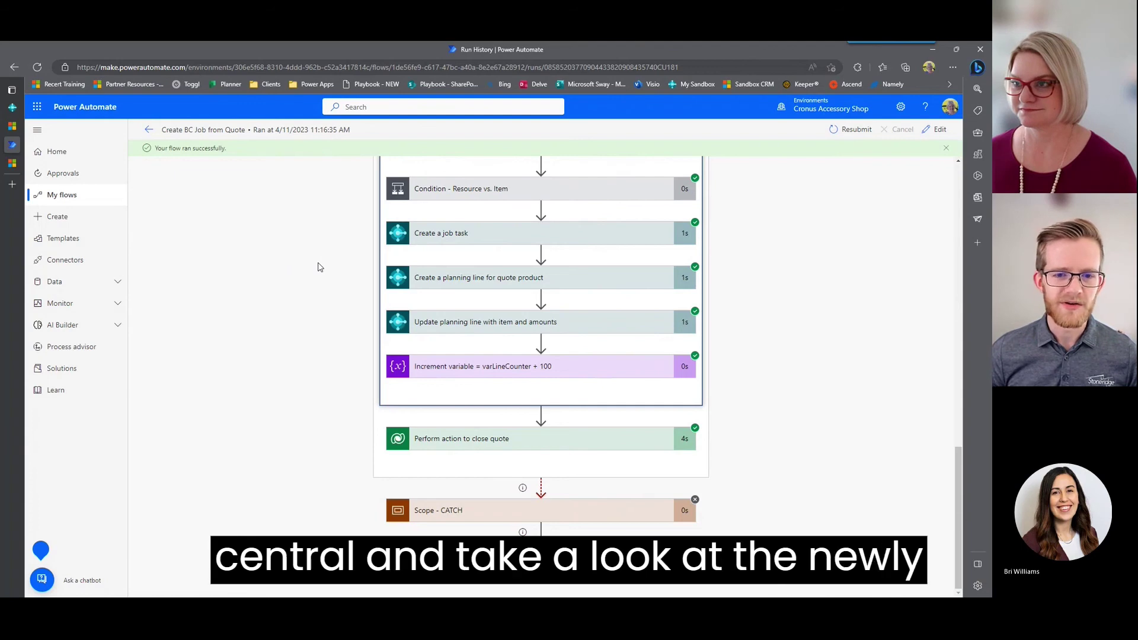
Switch to Business Central, leave the item card and open the newest Mickey's Reno job from the Jobs list
click(36, 107)
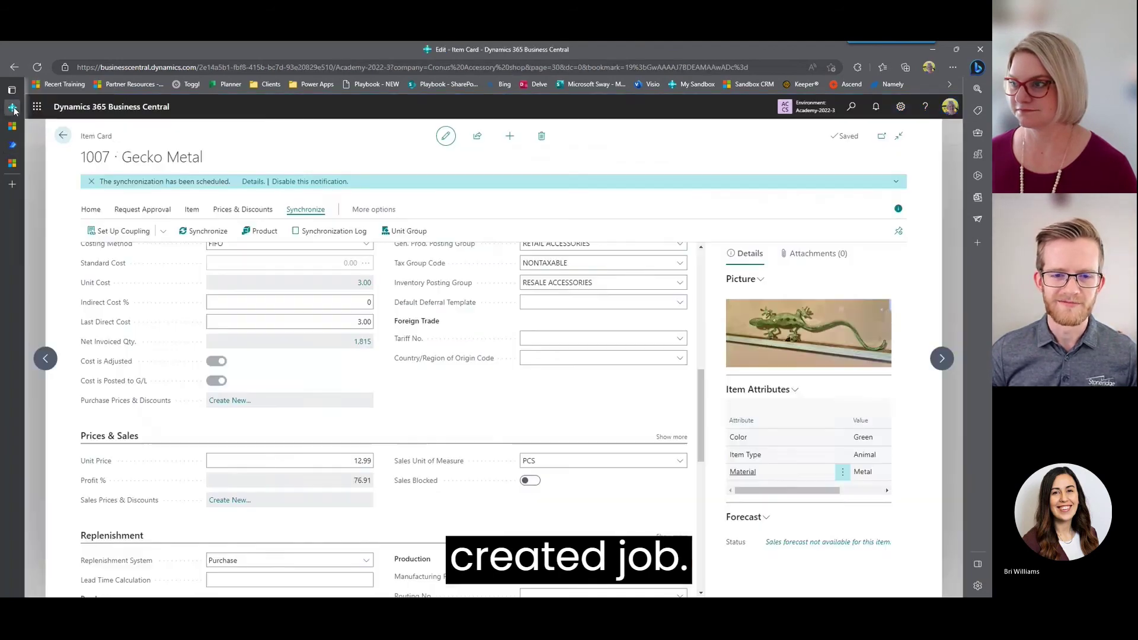
click(63, 135)
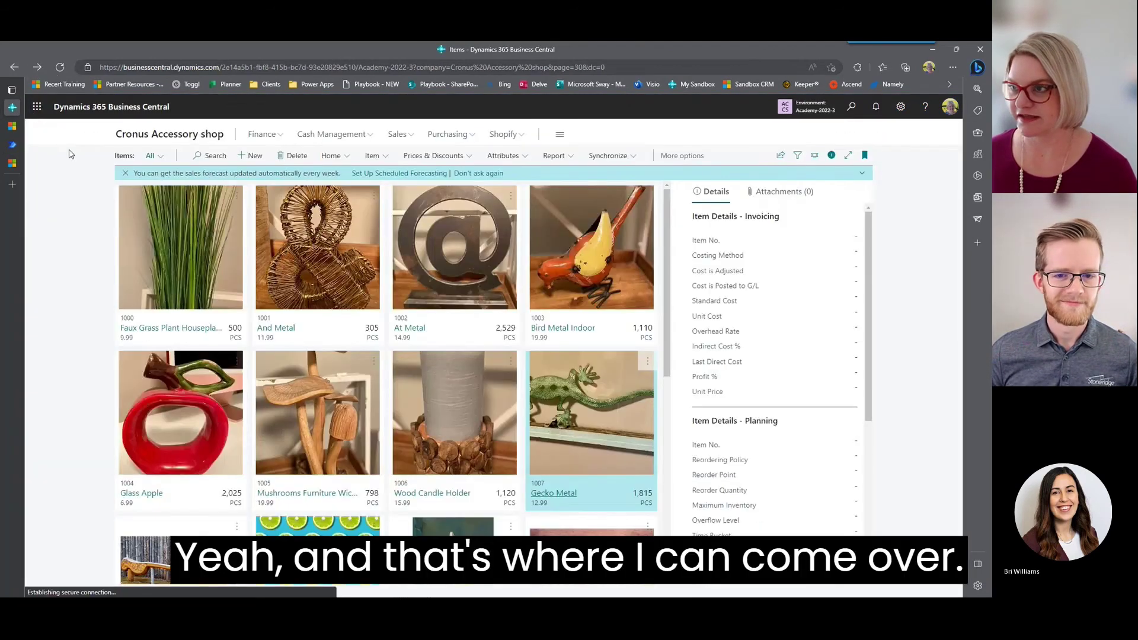
click(69, 154)
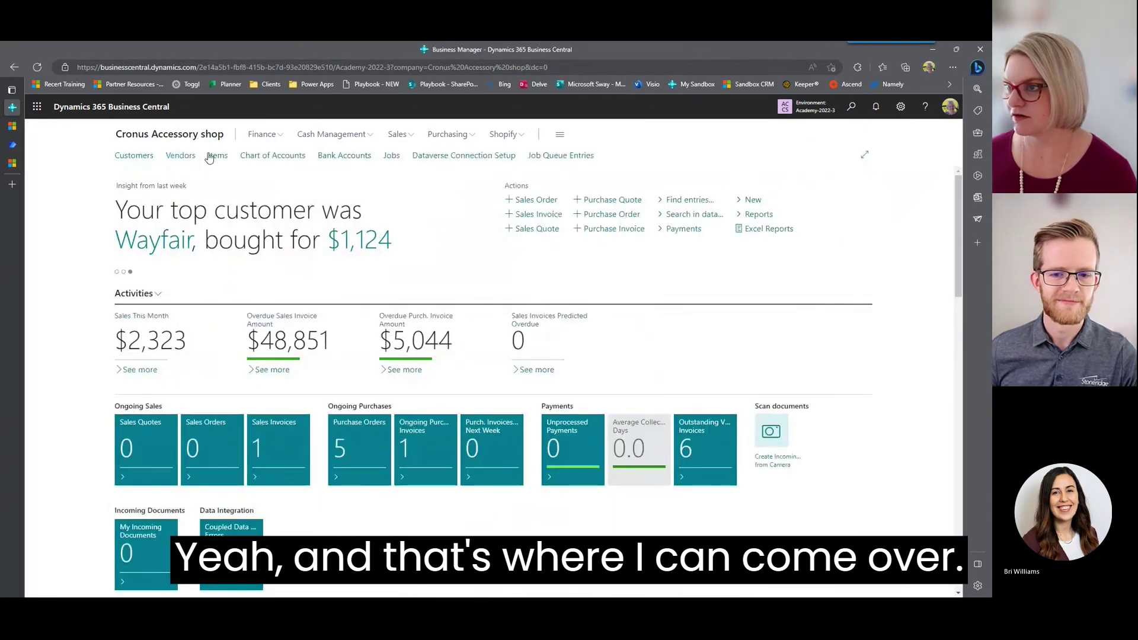
click(392, 157)
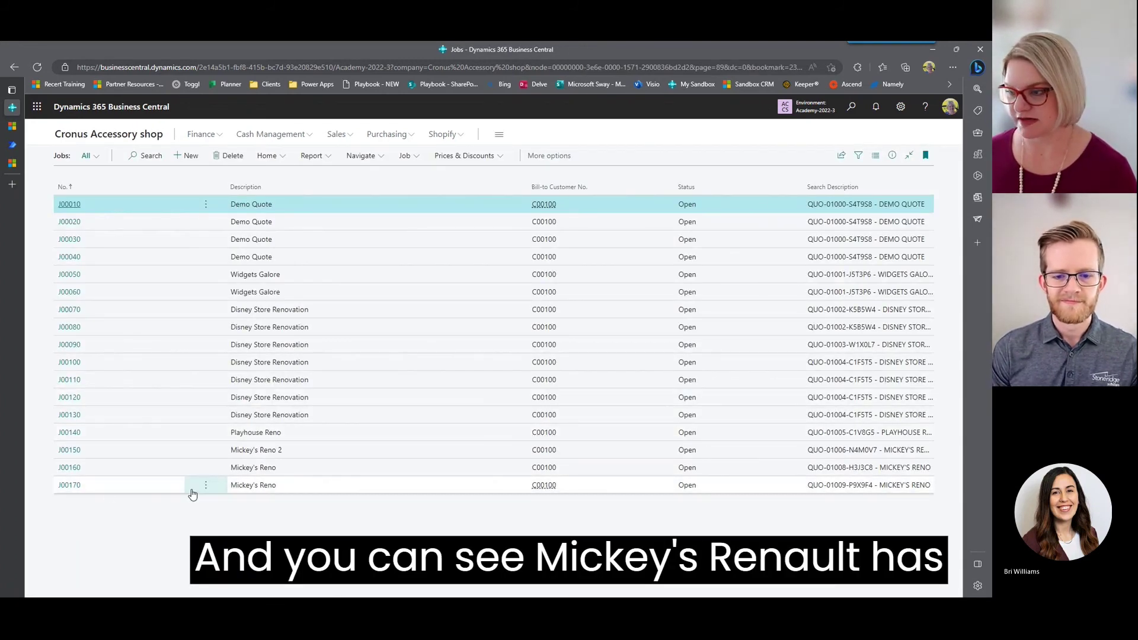
click(70, 486)
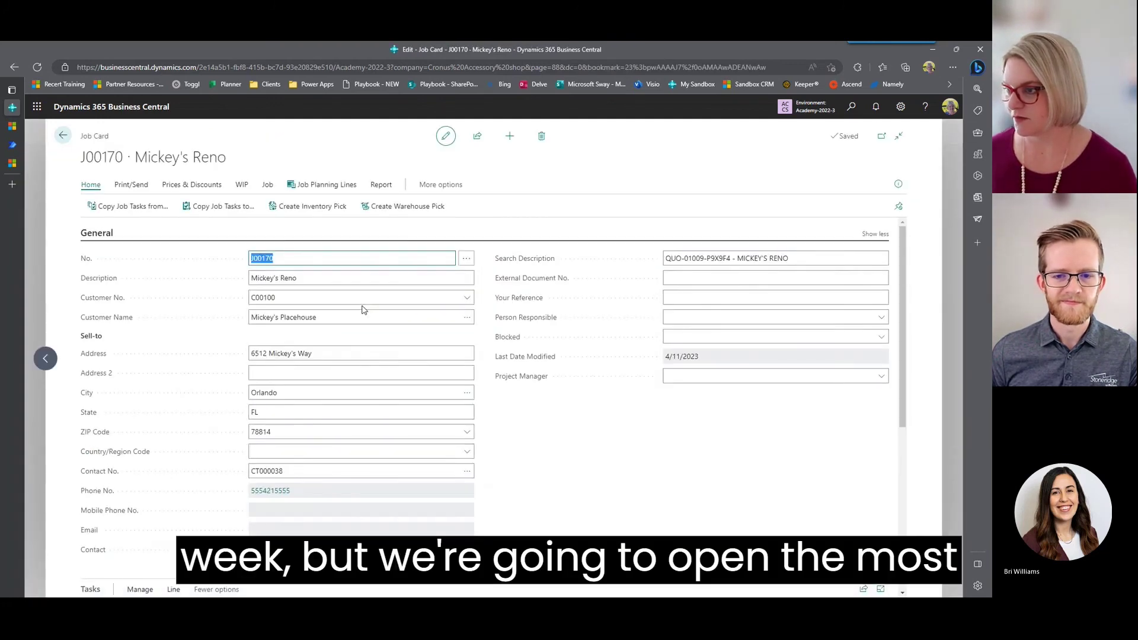
Add a job task line numbered Z999 with the description Total and the job task type End-Total
scroll(363, 314, down, 4)
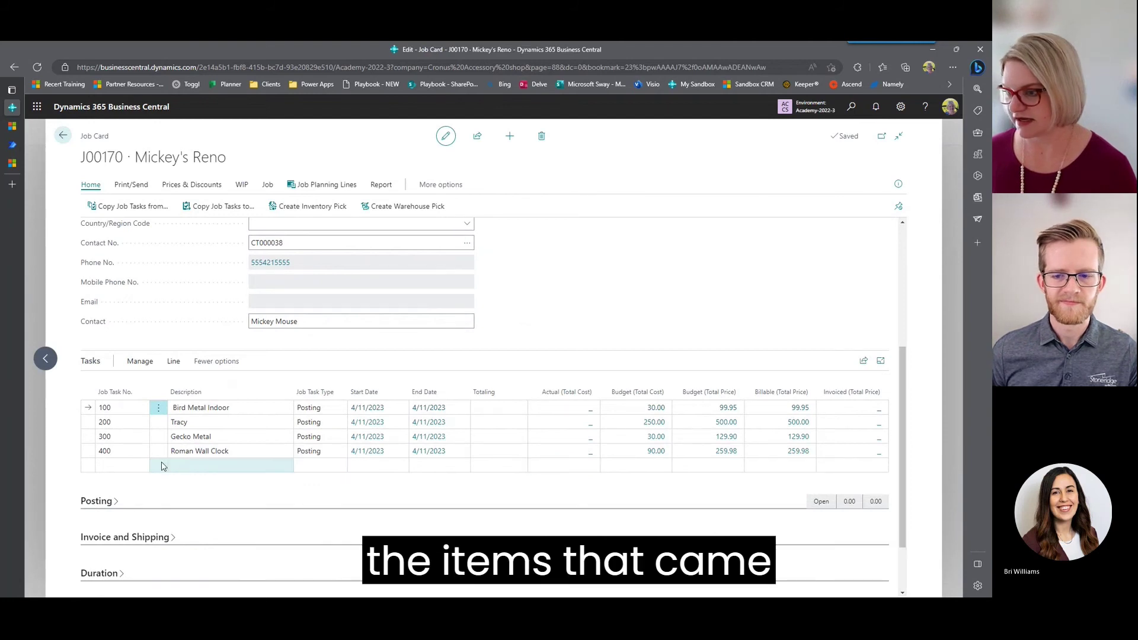
click(116, 468)
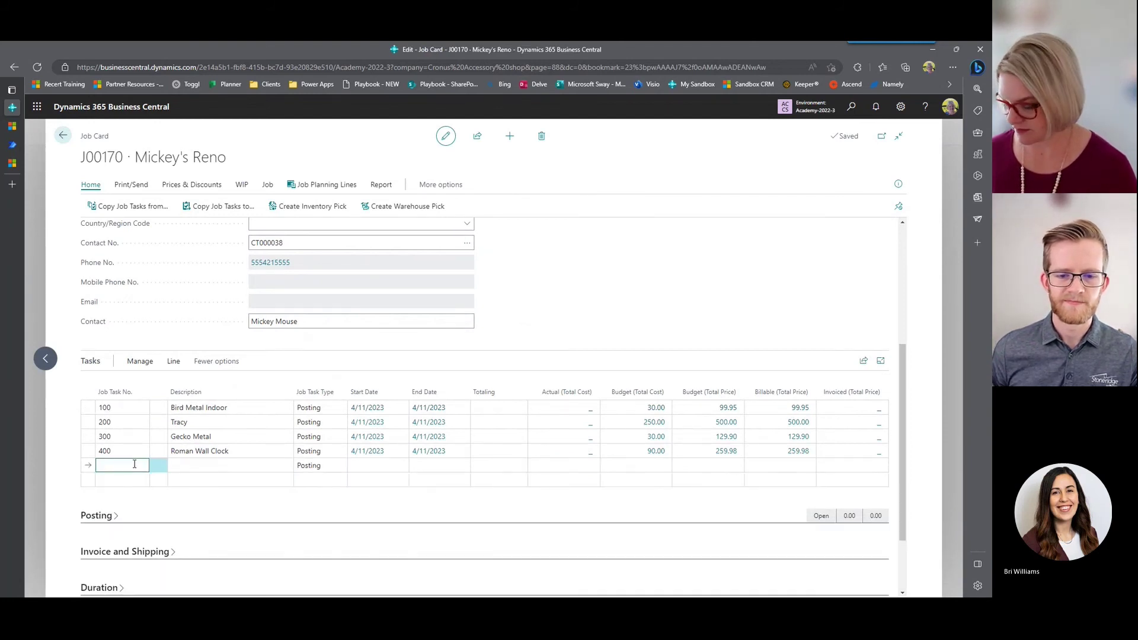
text(5)
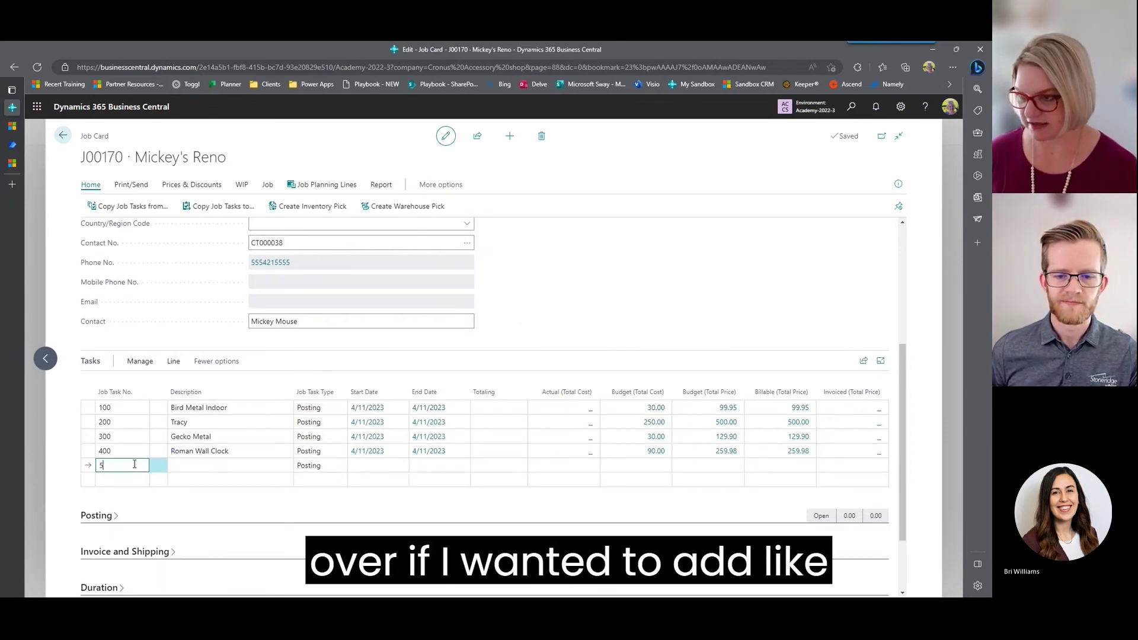
text(2)
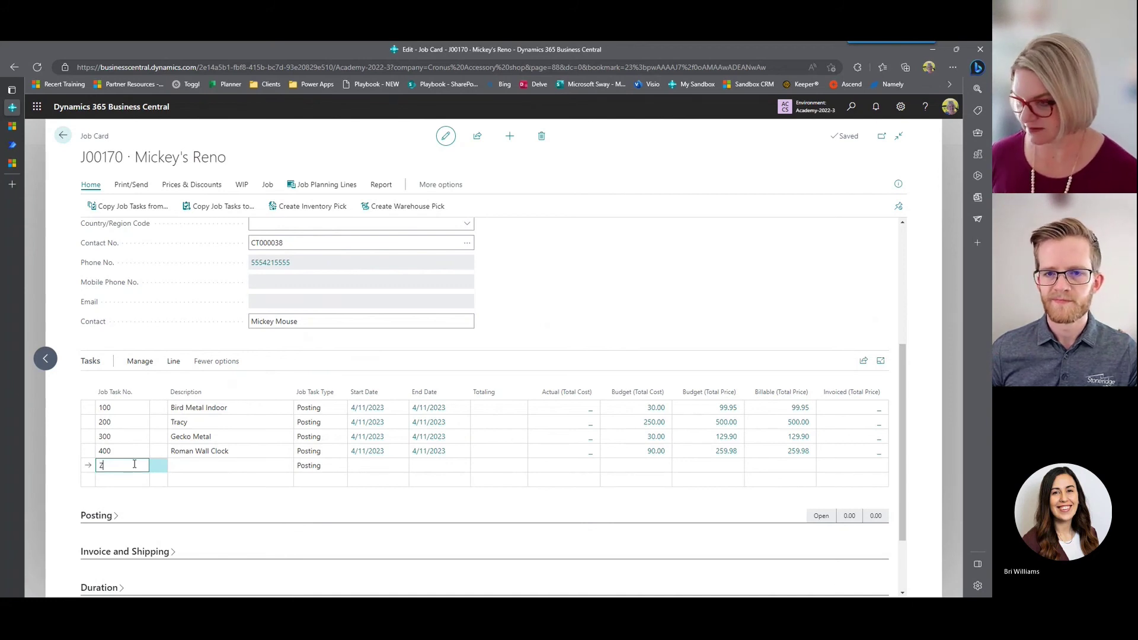
key(Tab)
text(Total)
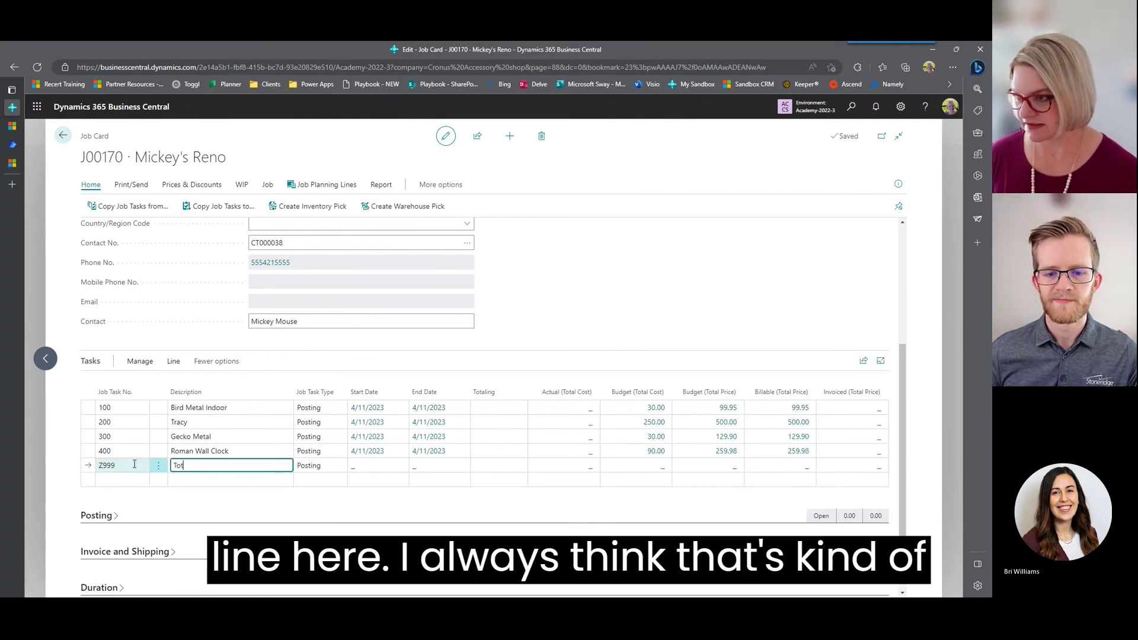
key(Tab)
key(e)
key(Tab)
key(Tab)
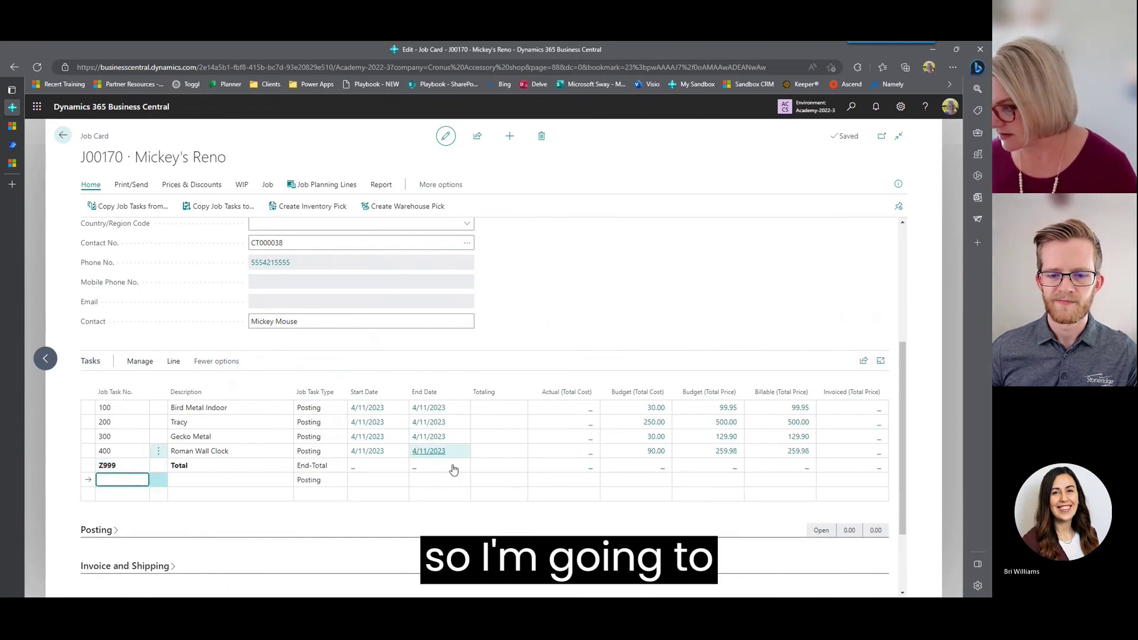
Set the Z999 line's Totaling range to 100..400 and open the job's planning lines
click(488, 465)
text(100)
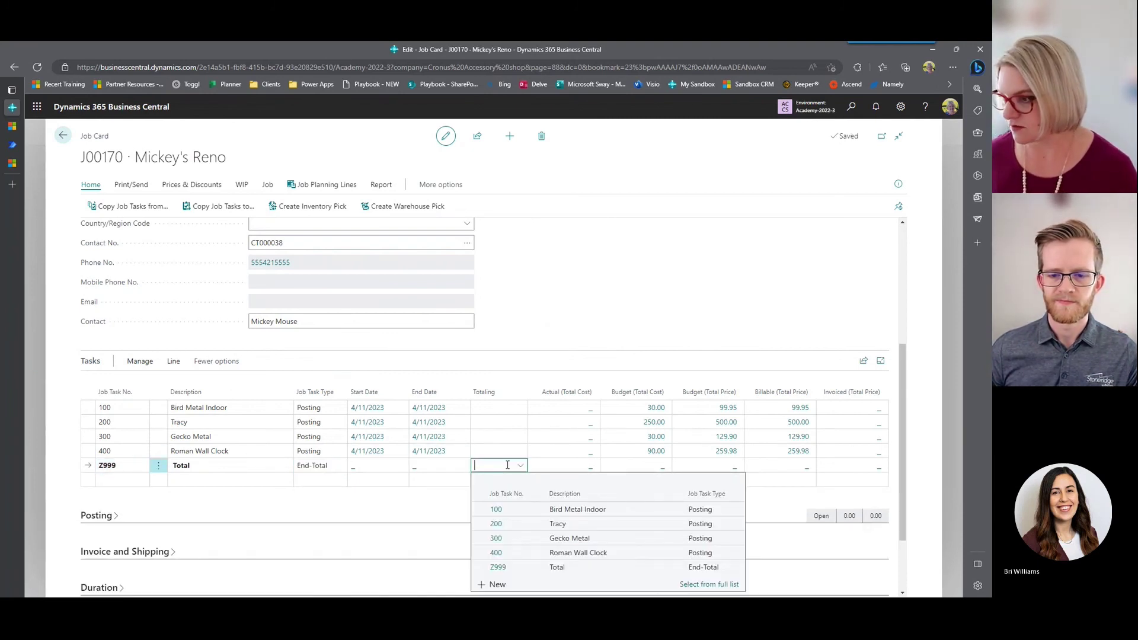
text(..400)
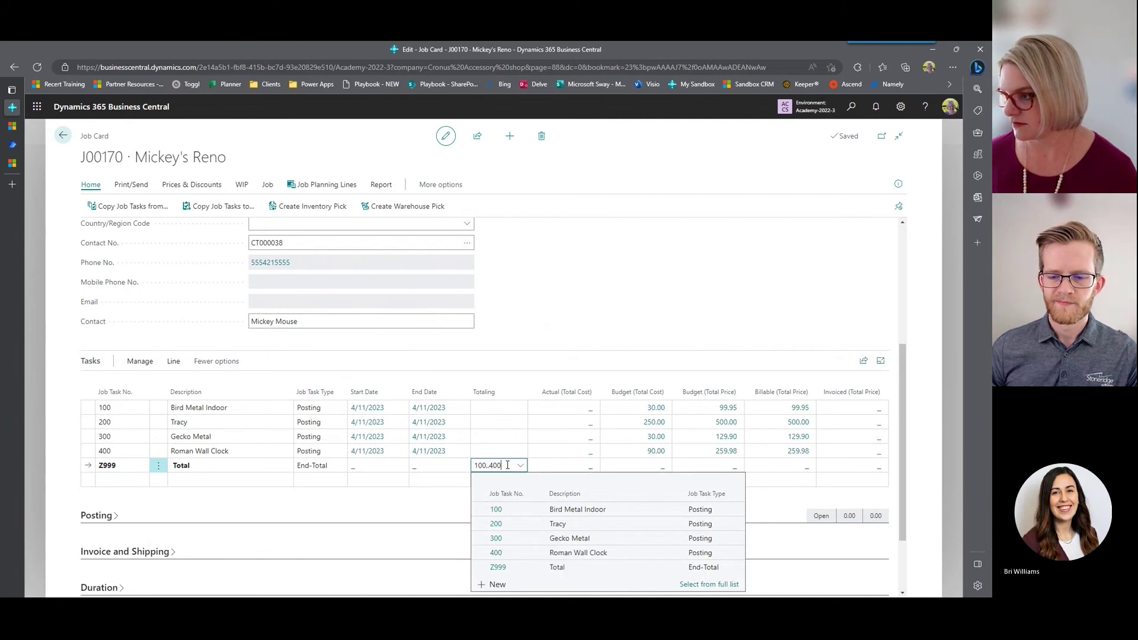
key(Return)
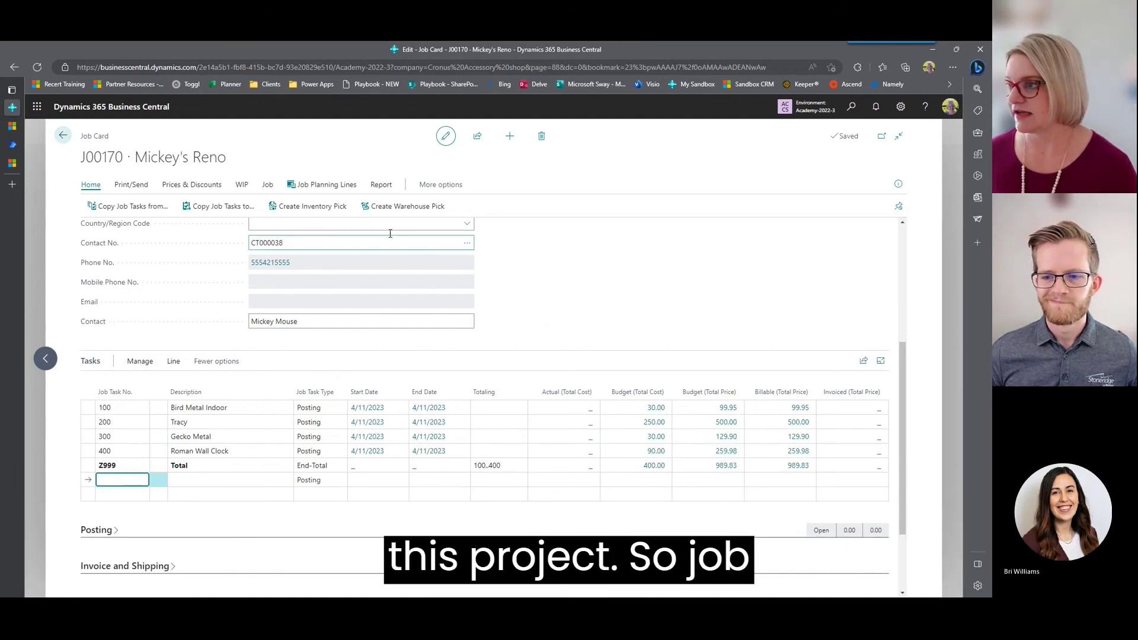
click(330, 186)
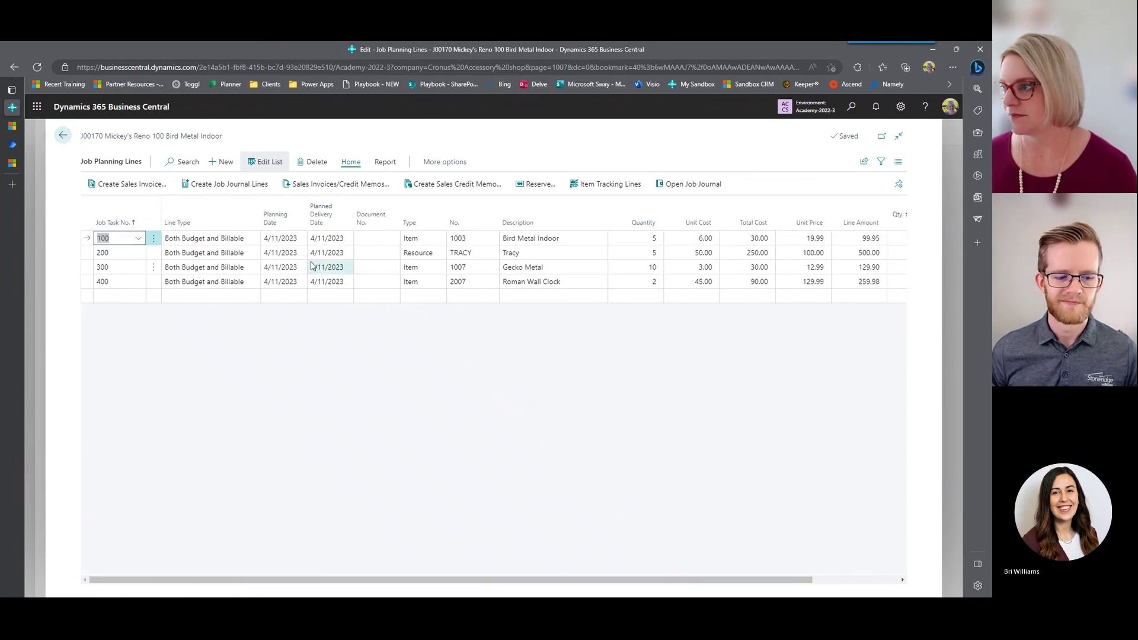
key(alt+Tab)
key(alt+Tab)
key(alt+Tab)
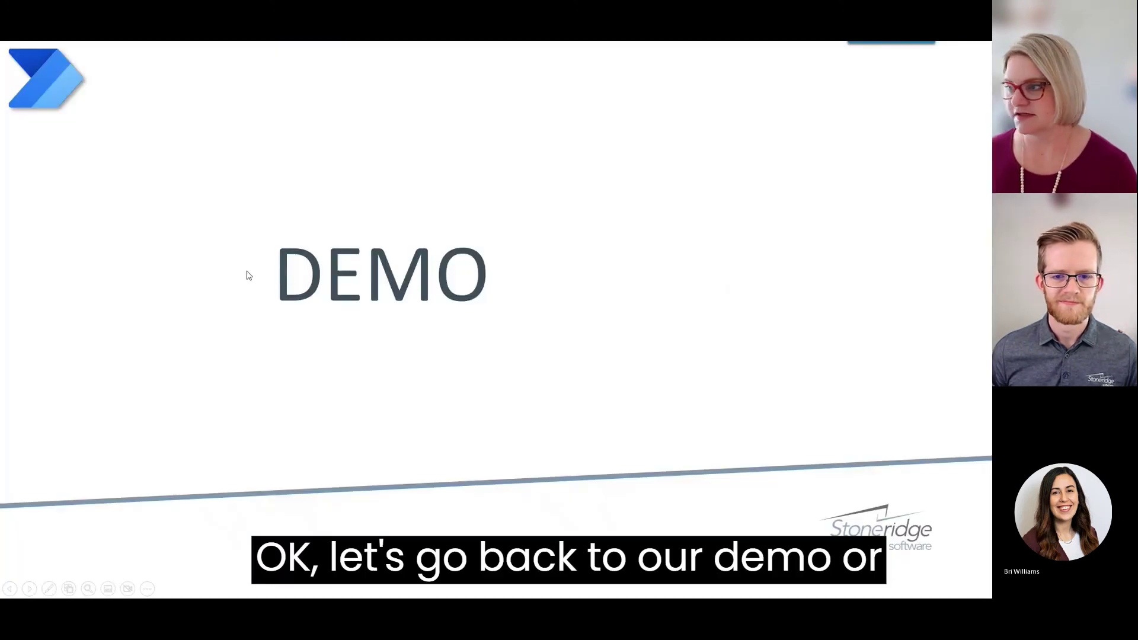
click(243, 285)
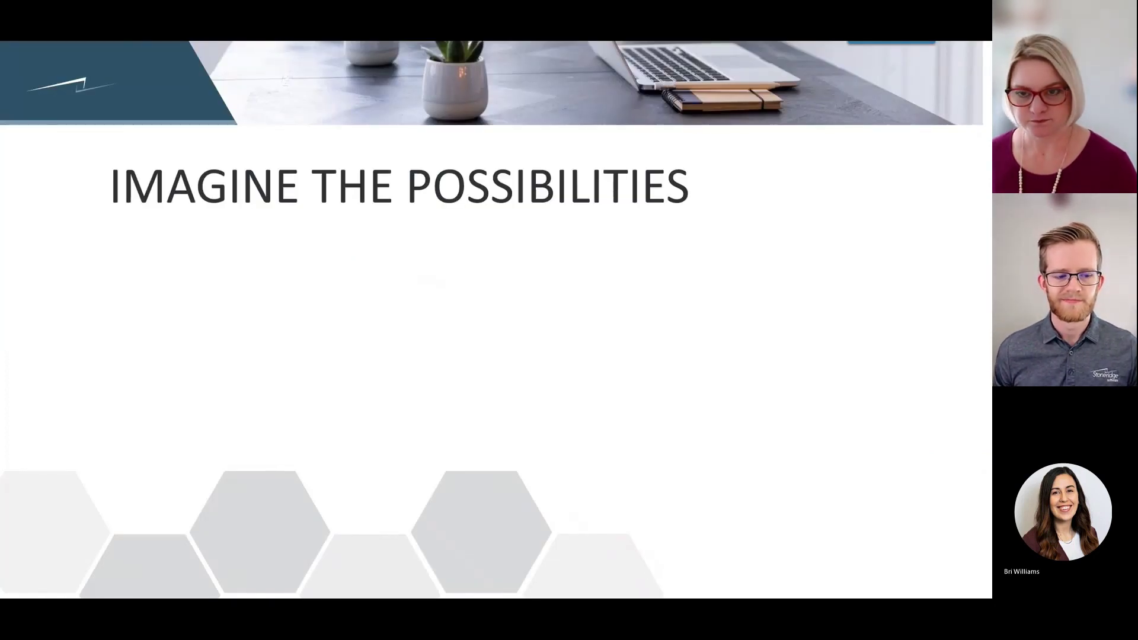
key(Right)
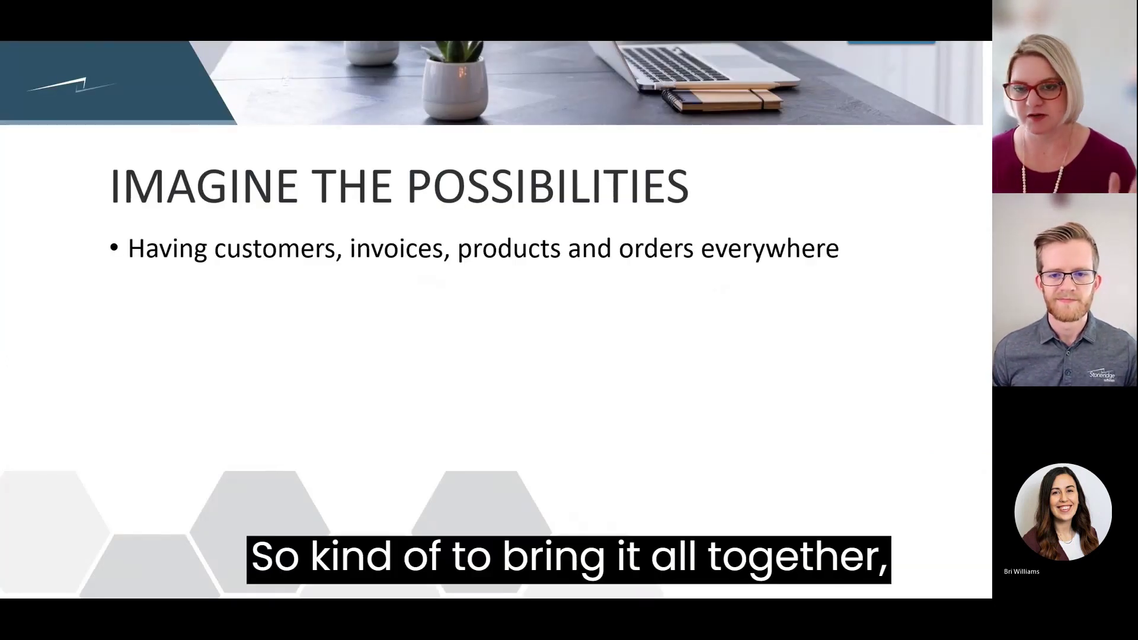